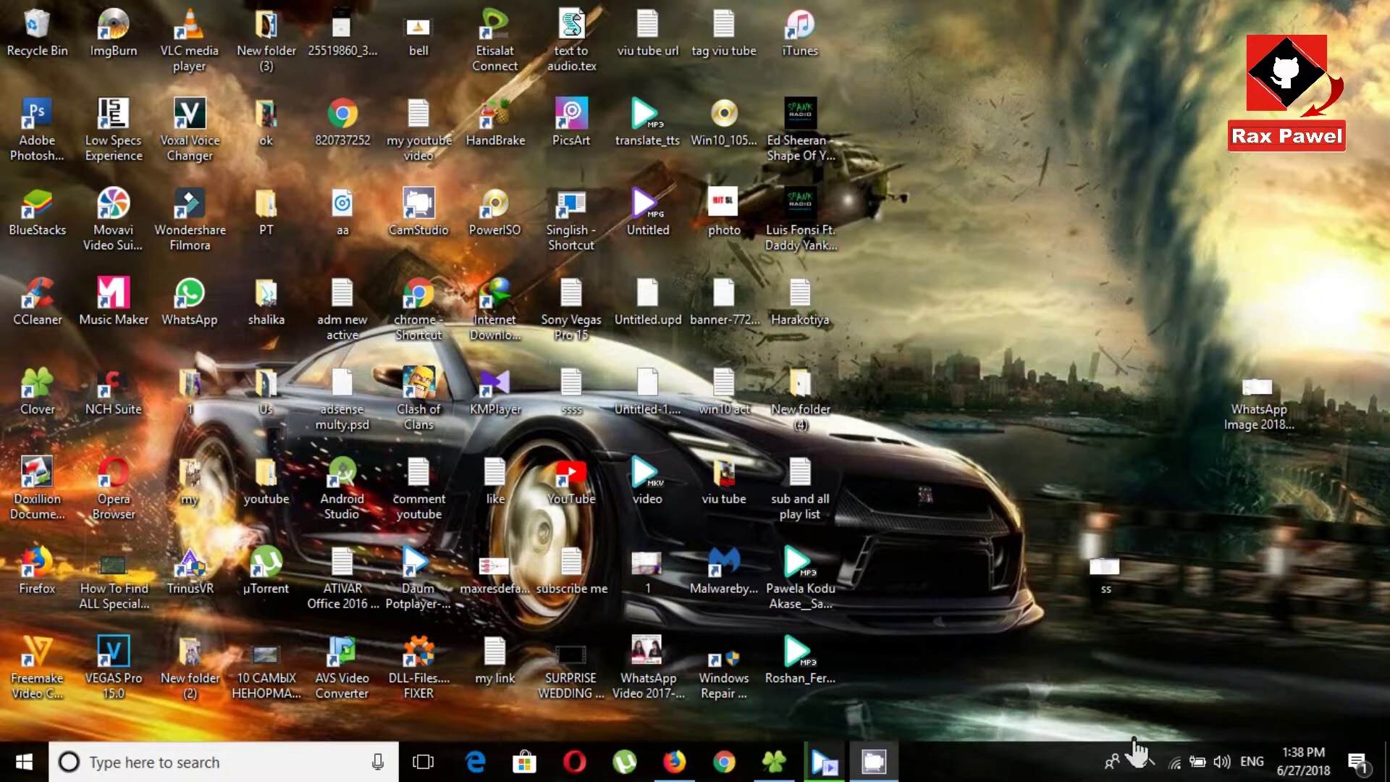
- Open the Bluetooth options from the hidden notification-area icons
{"action": "left_click", "coordinate": [1147, 760]}
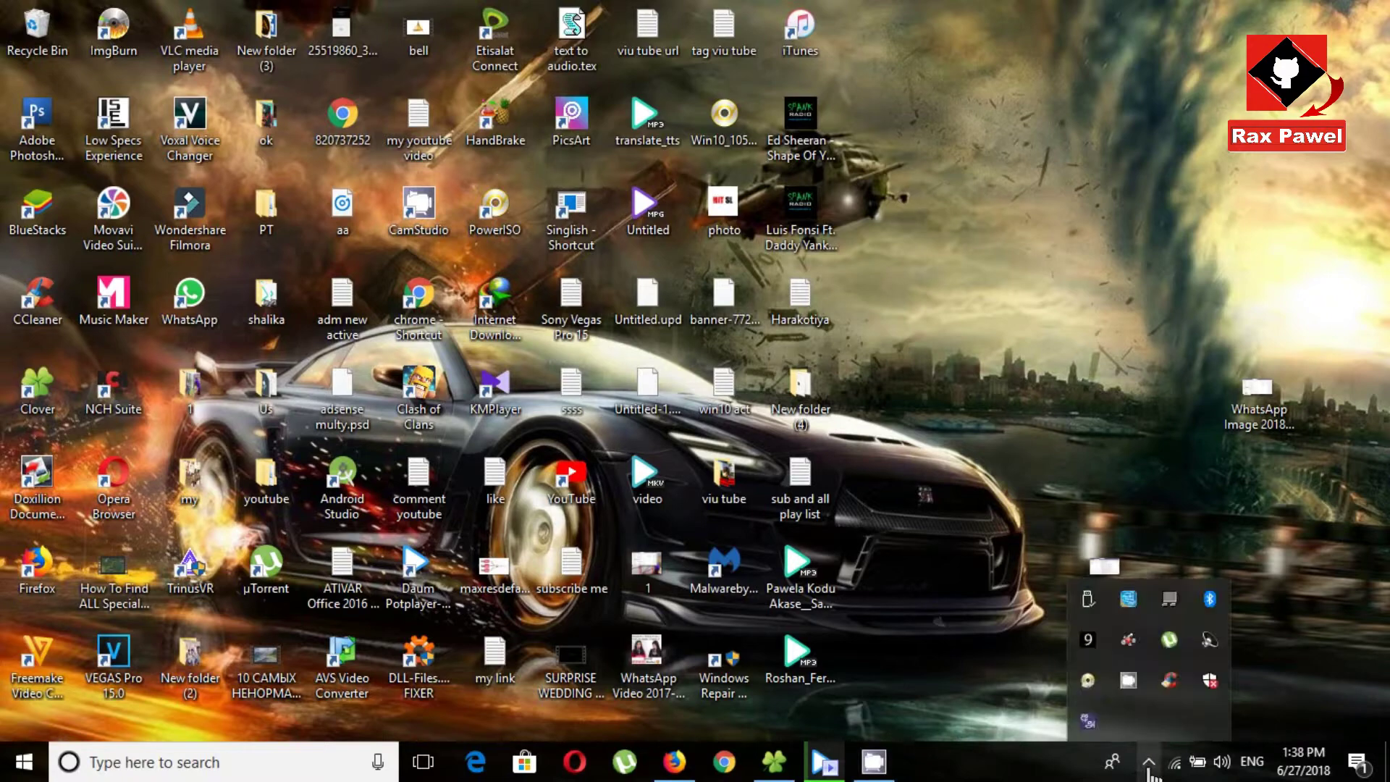
{"action": "right_click", "coordinate": [1207, 601]}
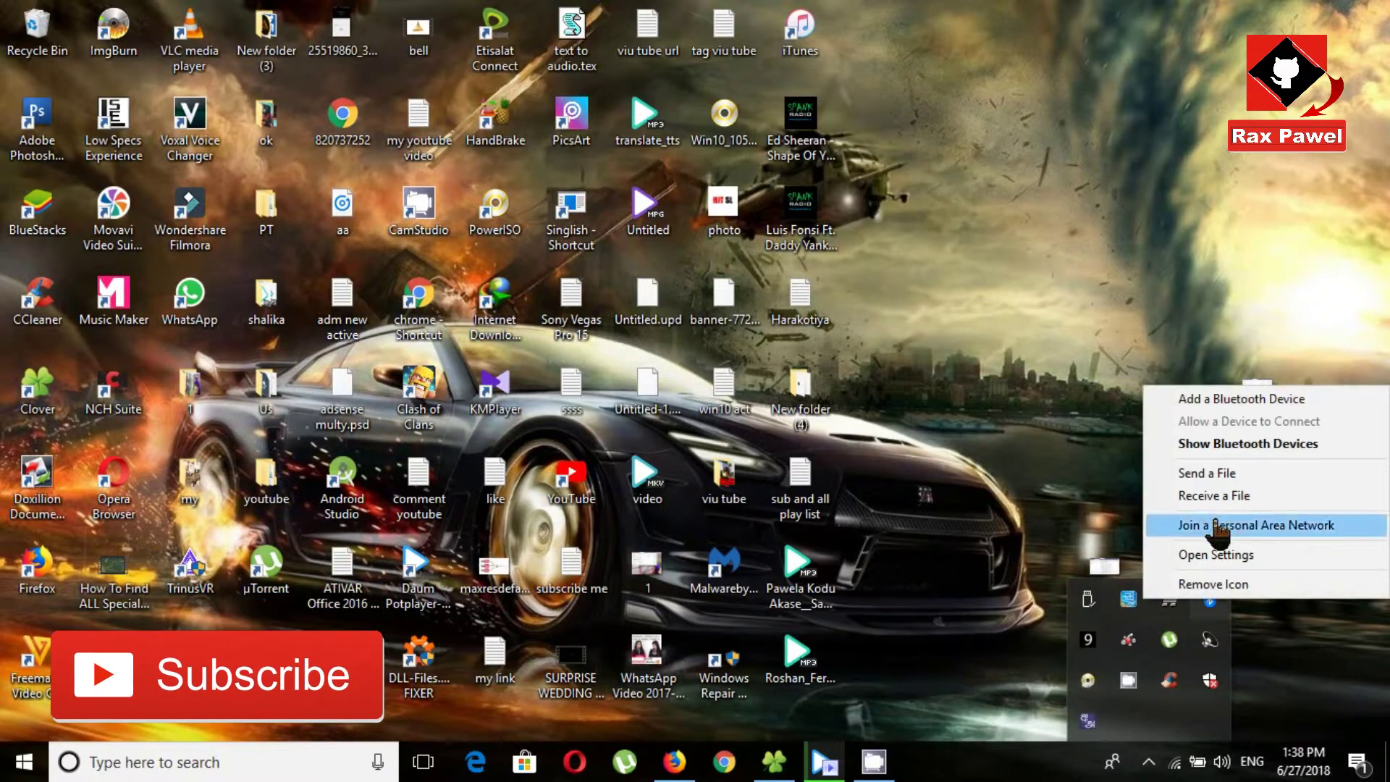
- Try connecting the STN-13 headset twice; it fails with 'That didn't work'
{"action": "left_click", "coordinate": [1223, 445]}
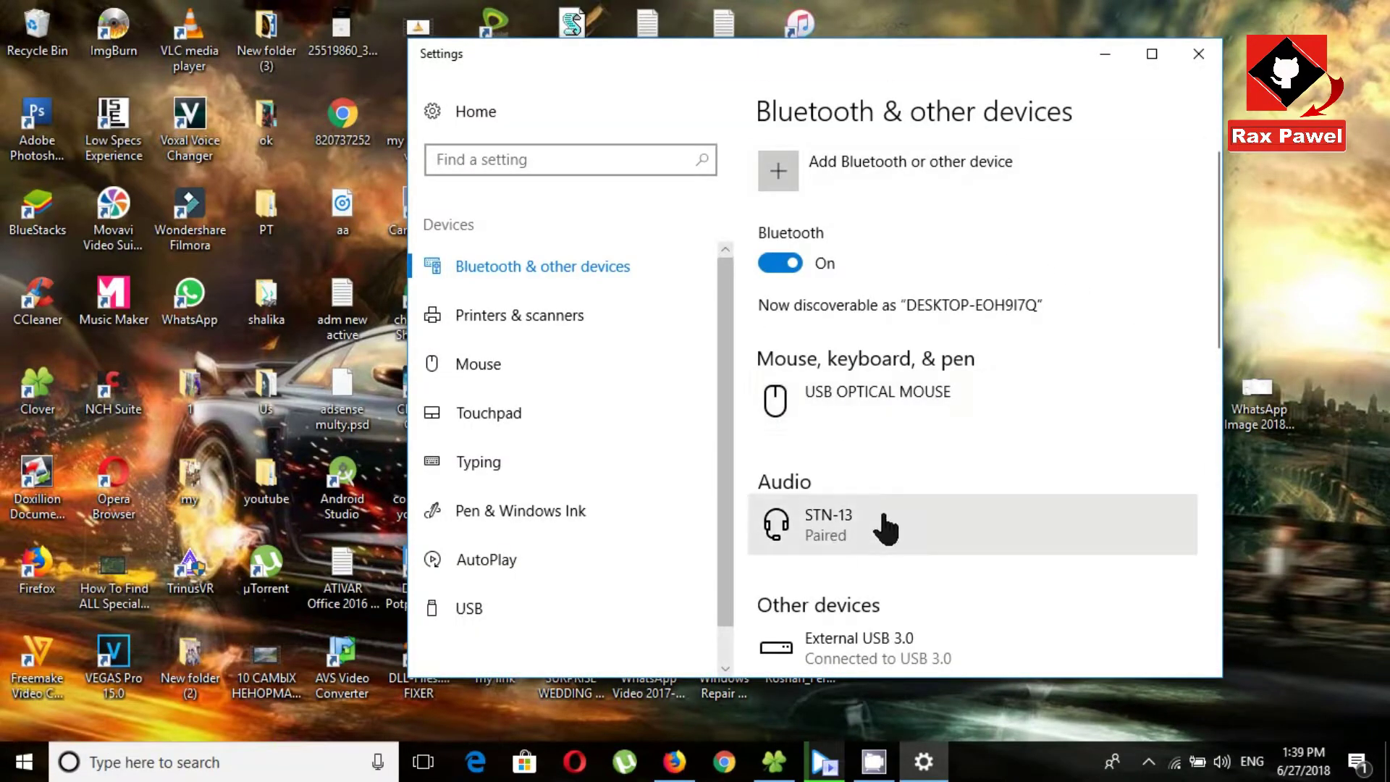
{"action": "left_click", "coordinate": [848, 537]}
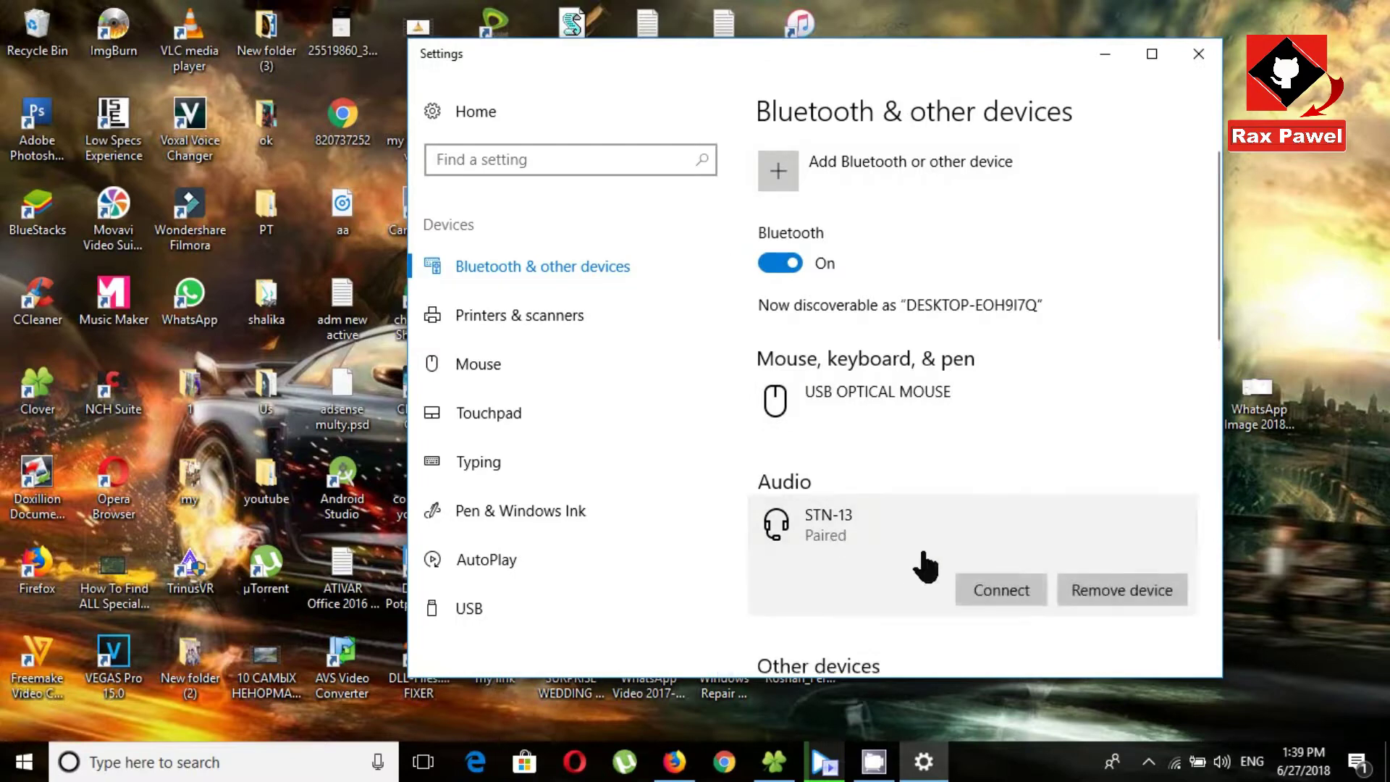
{"action": "left_click", "coordinate": [1013, 614]}
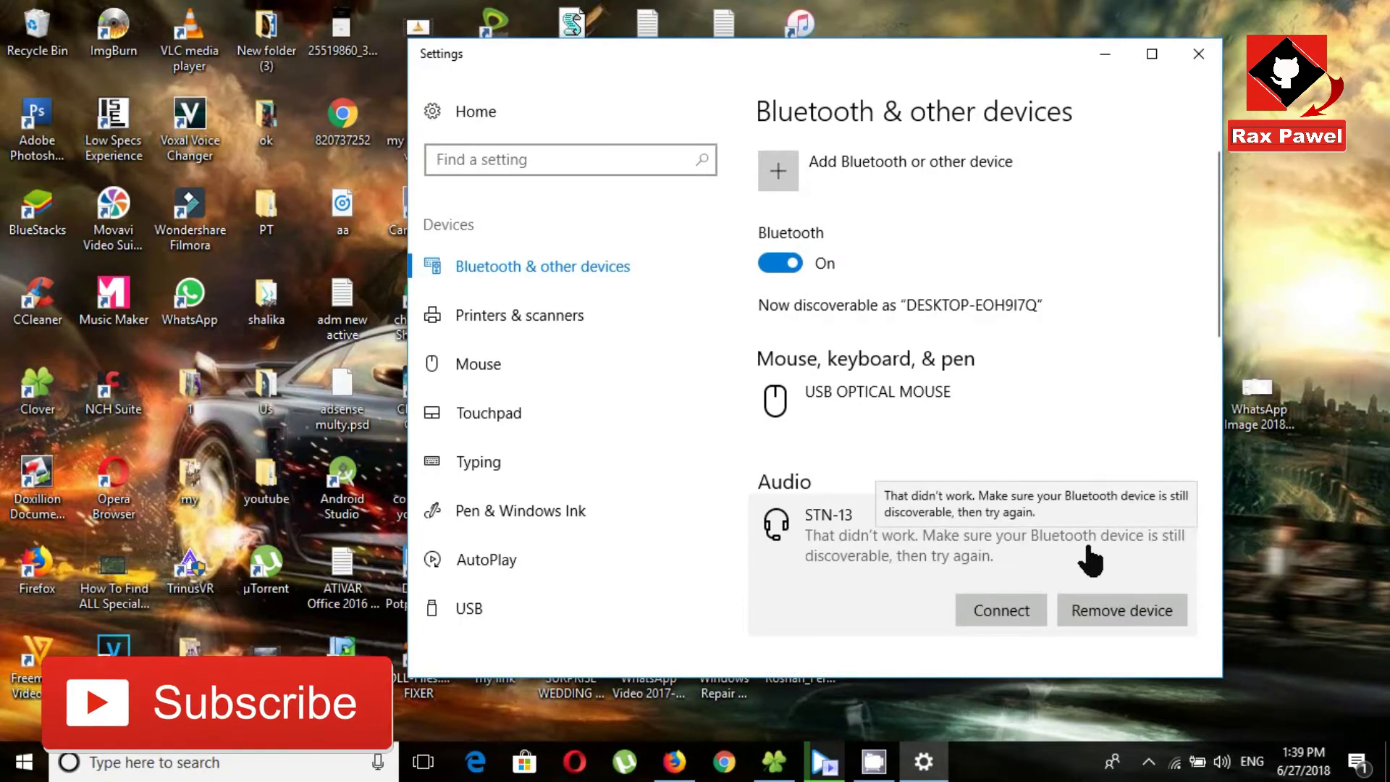
{"action": "left_click", "coordinate": [992, 621]}
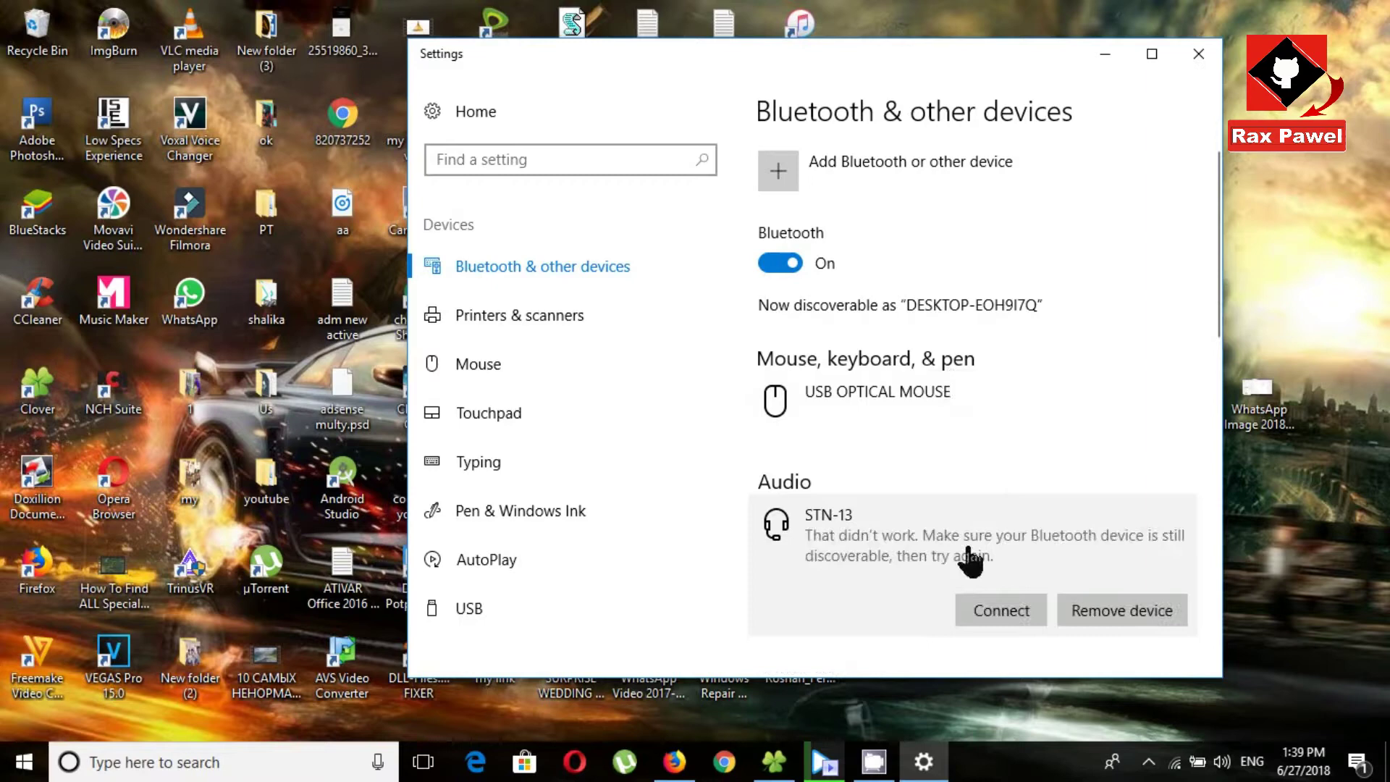
- Minimize Settings and launch services.msc from Windows Search
{"action": "left_click", "coordinate": [1105, 53]}
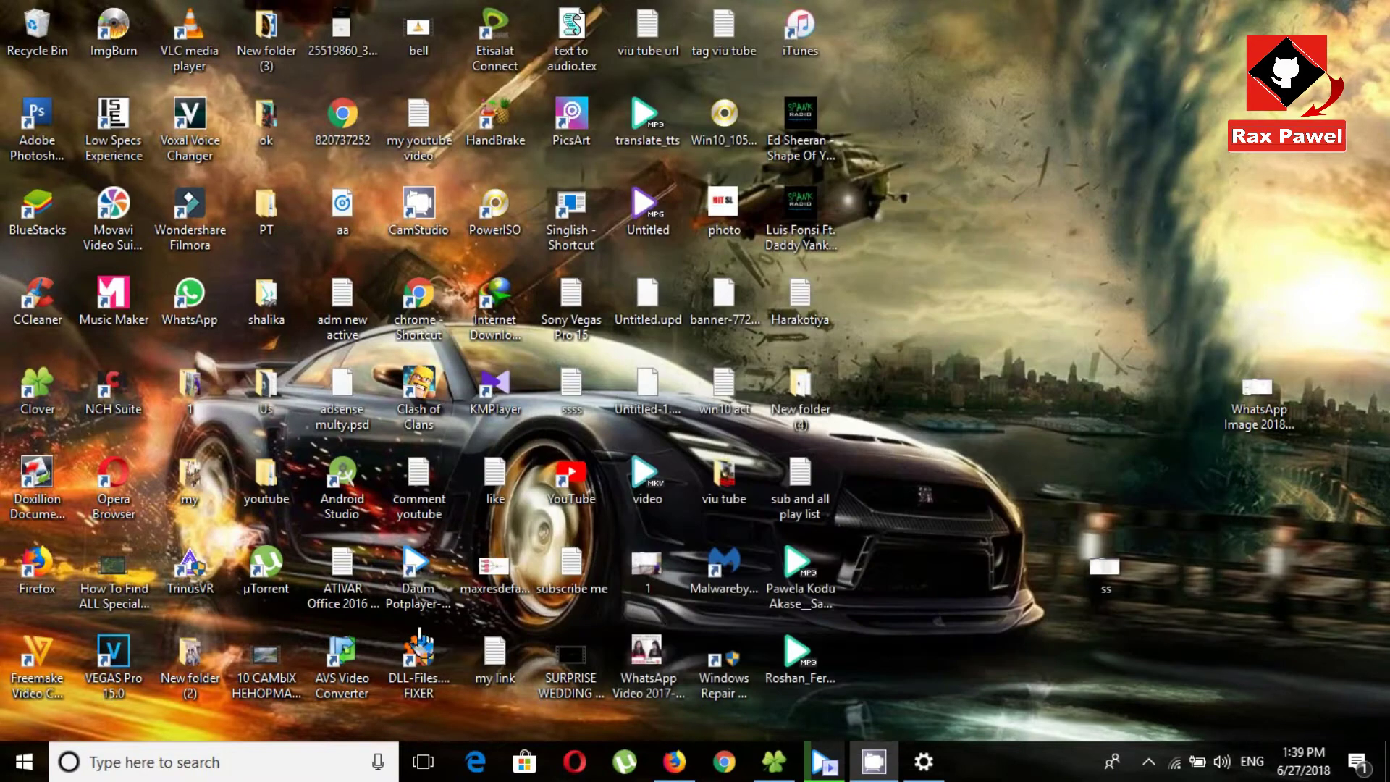
{"action": "left_click", "coordinate": [211, 766]}
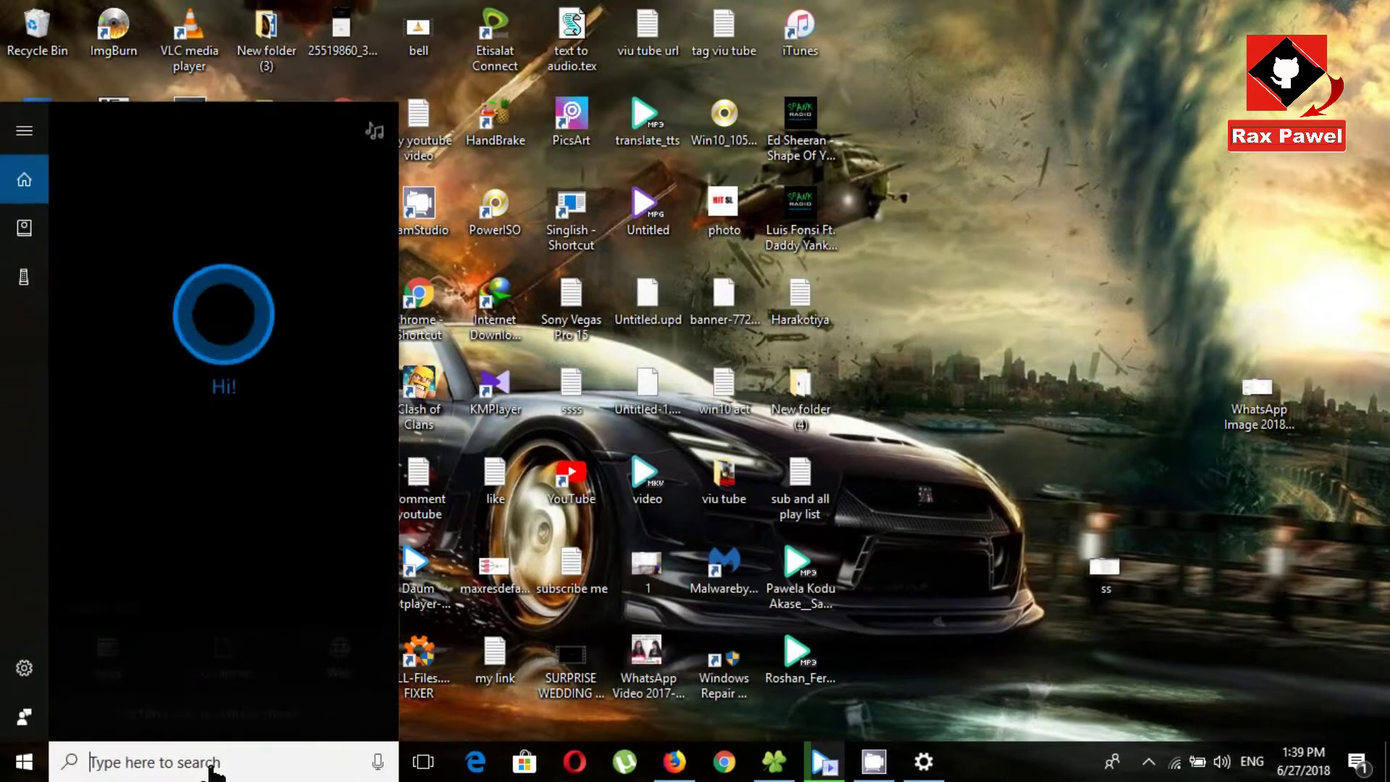
{"action": "type", "text": "se"}
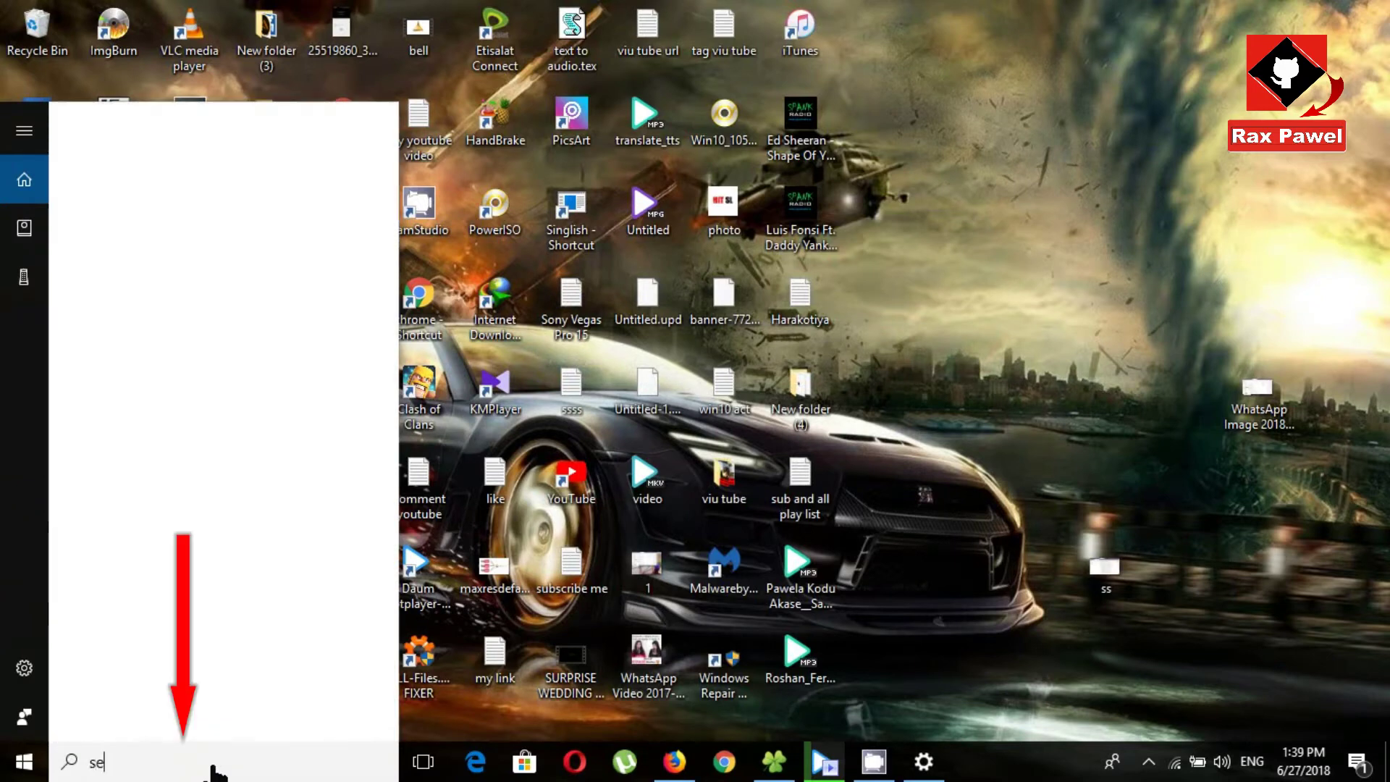
{"action": "type", "text": "rvi"}
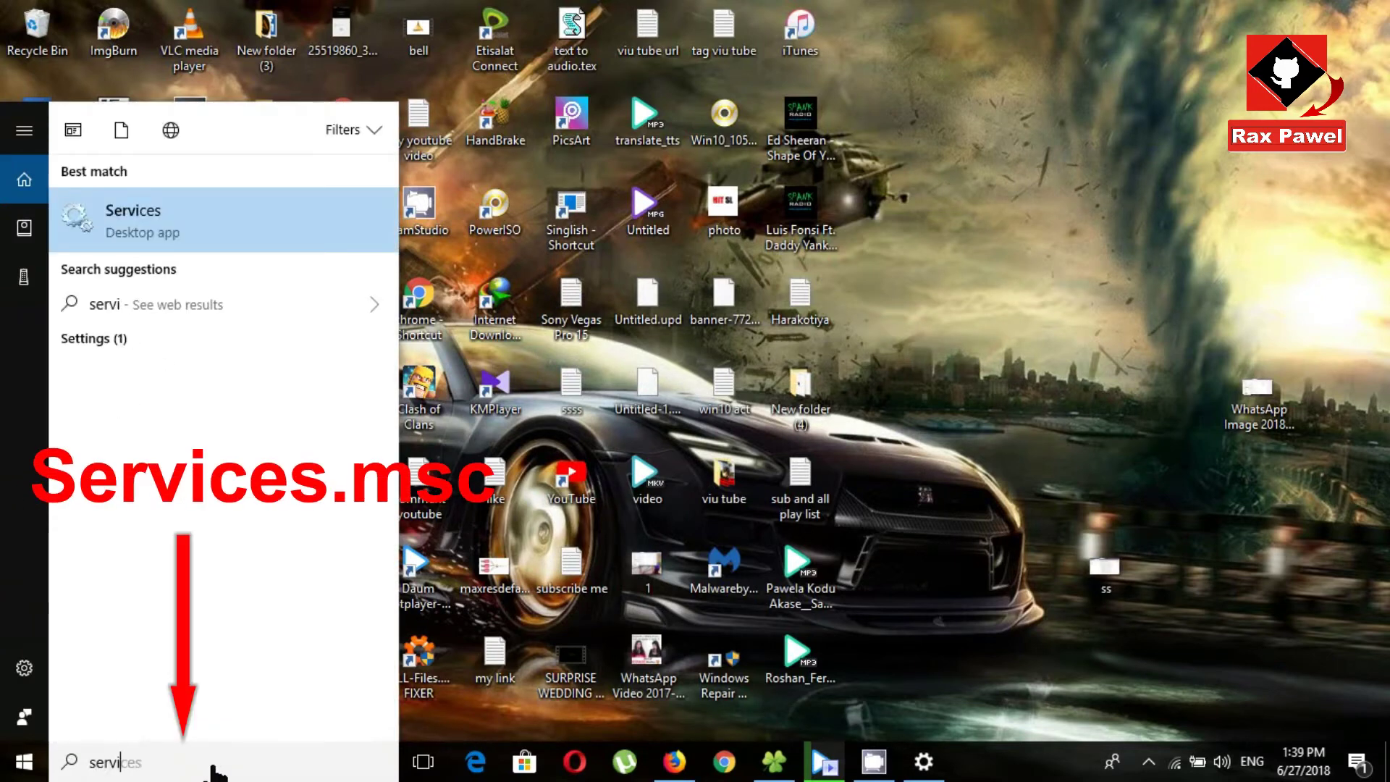
{"action": "type", "text": "ces"}
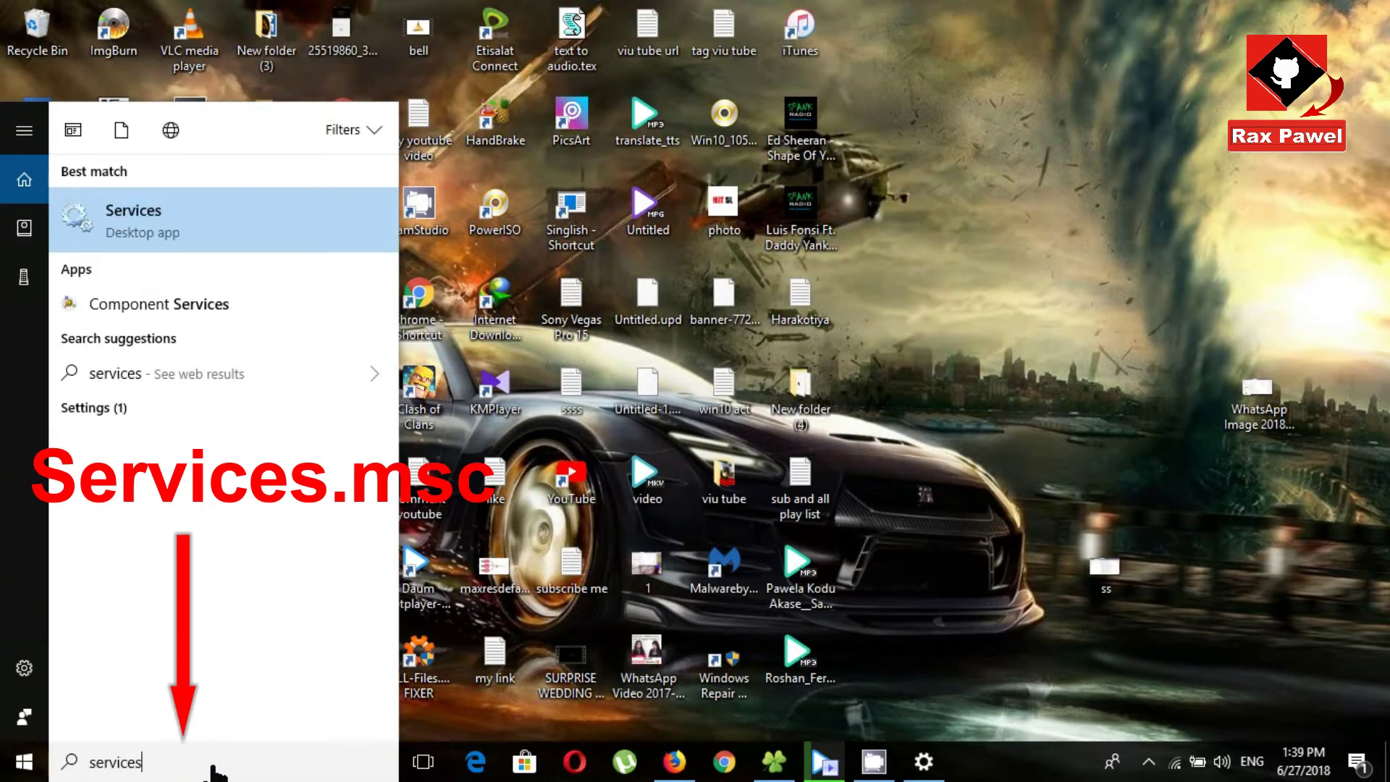
{"action": "type", "text": ".msc"}
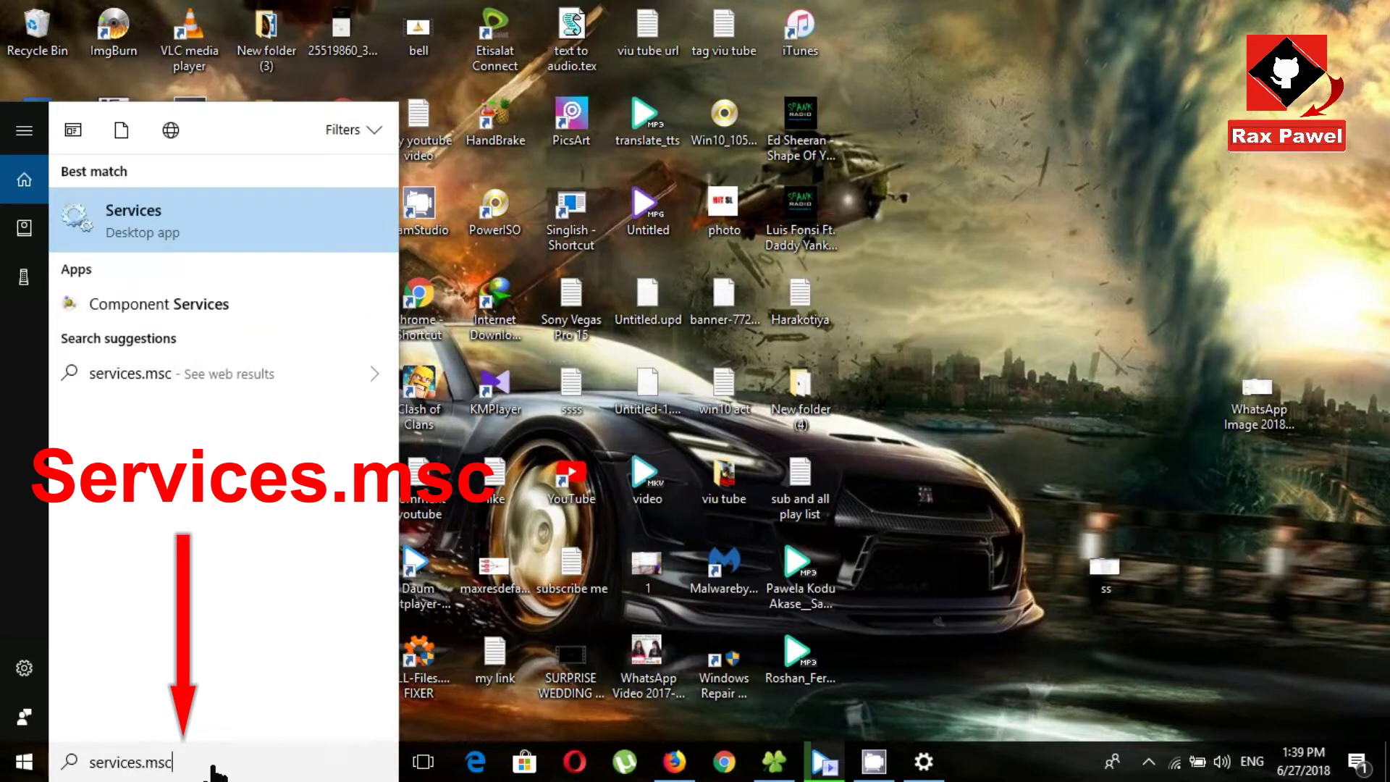
{"action": "key", "text": "Return"}
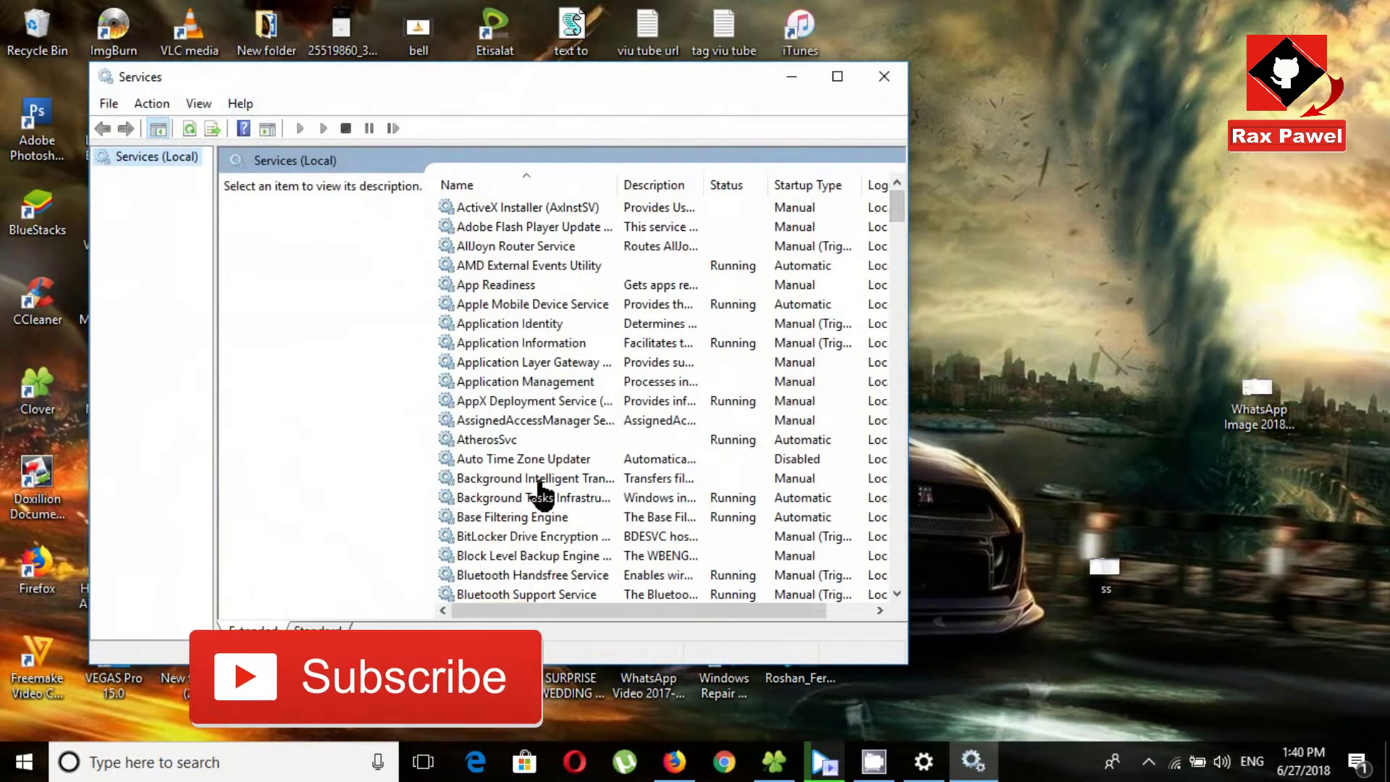
- Change Bluetooth Support Service's startup type from Manual to Automatic and apply it
{"action": "left_click_drag", "start_coordinate": [900, 233], "coordinate": [900, 238]}
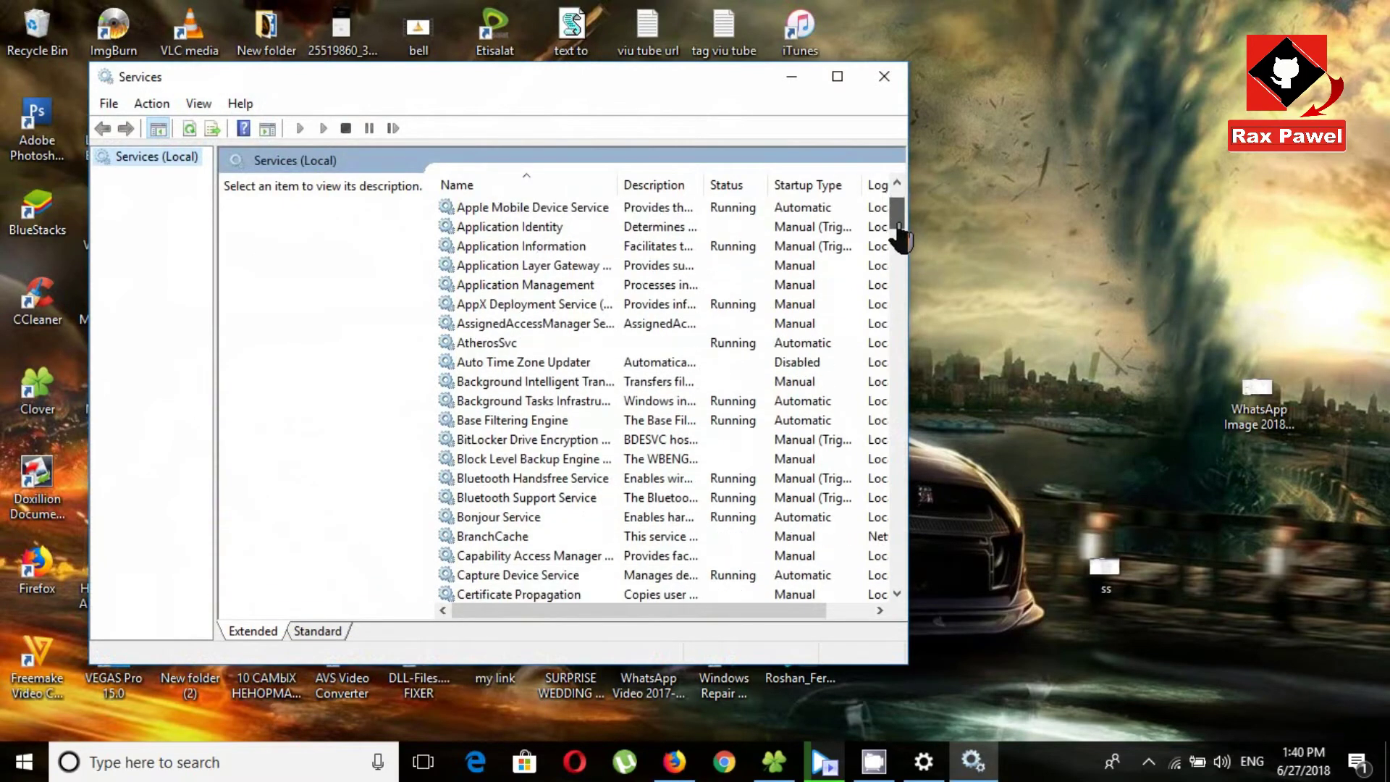
{"action": "left_click", "coordinate": [461, 499]}
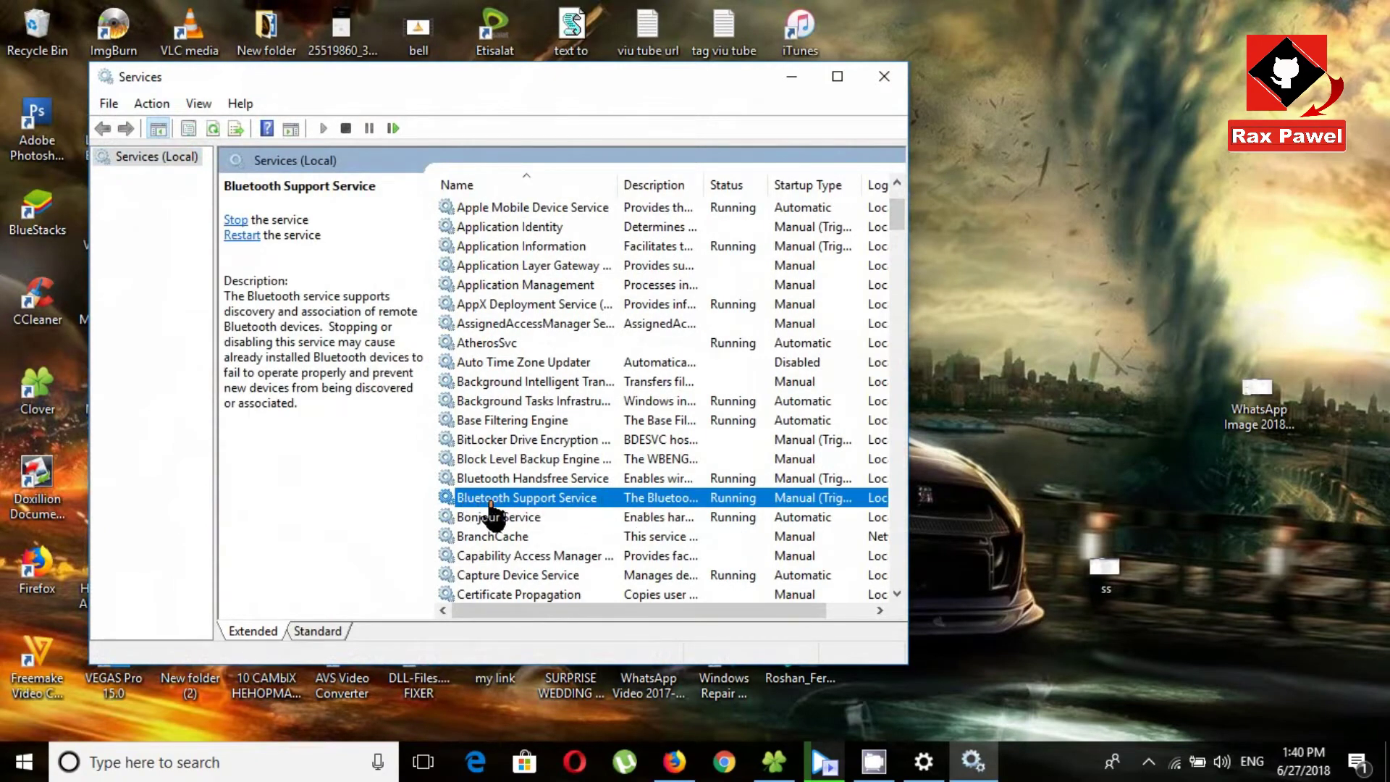
{"action": "right_click", "coordinate": [551, 497]}
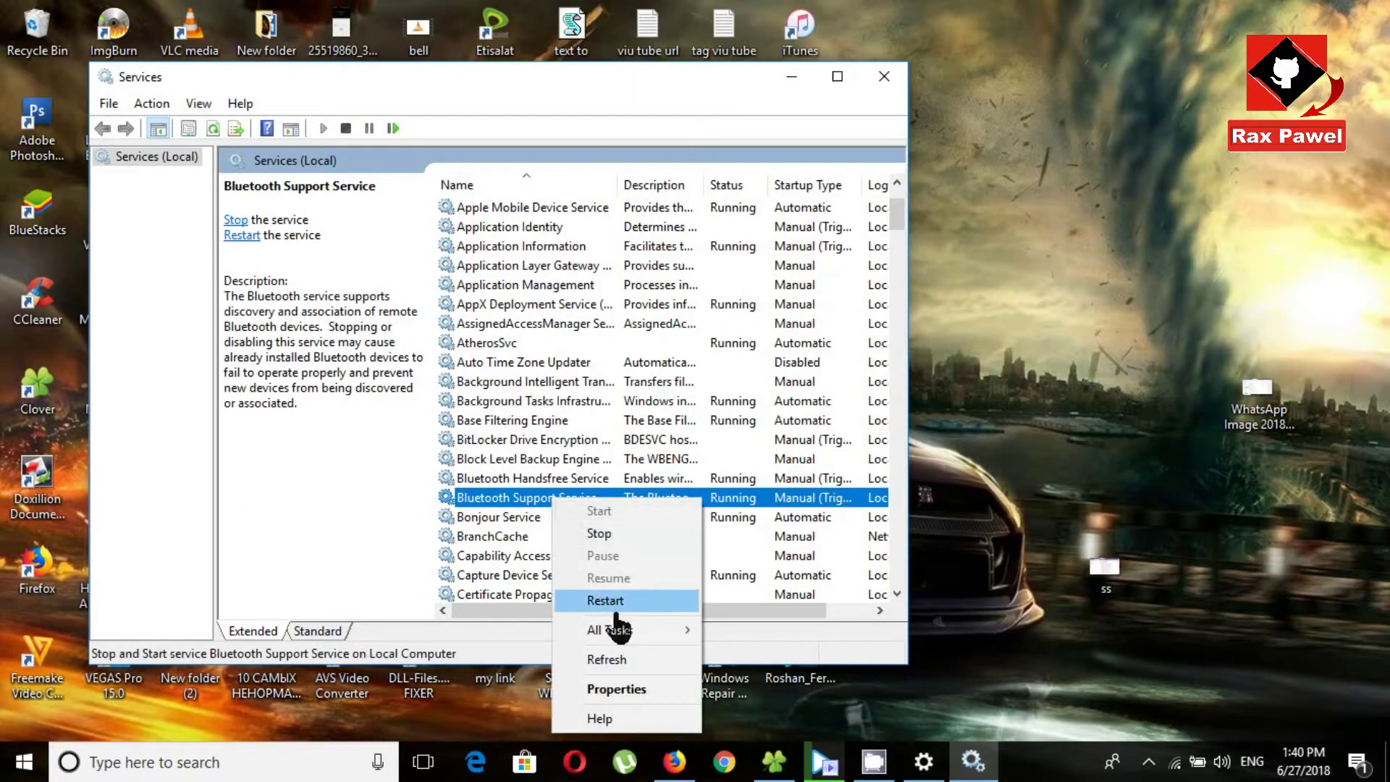
{"action": "left_click", "coordinate": [617, 689]}
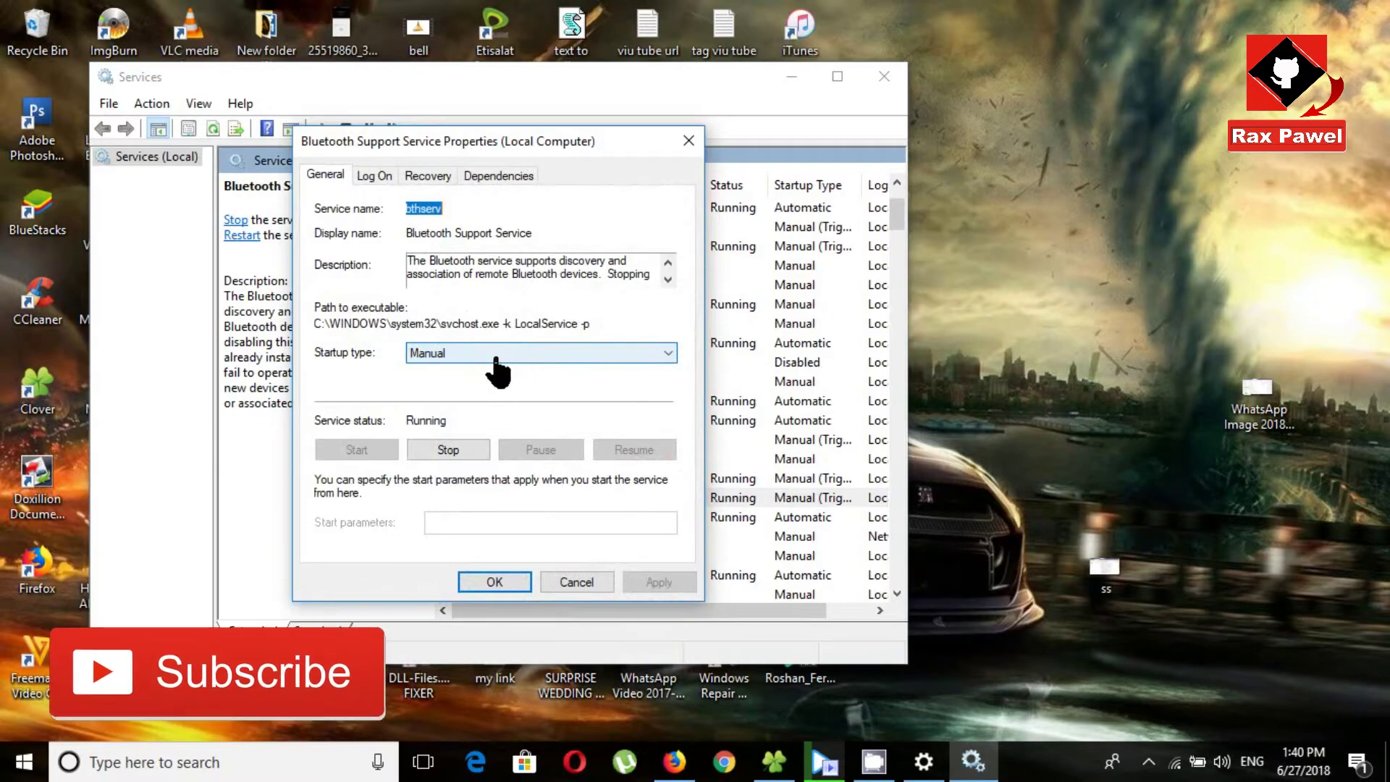
{"action": "left_click", "coordinate": [589, 354]}
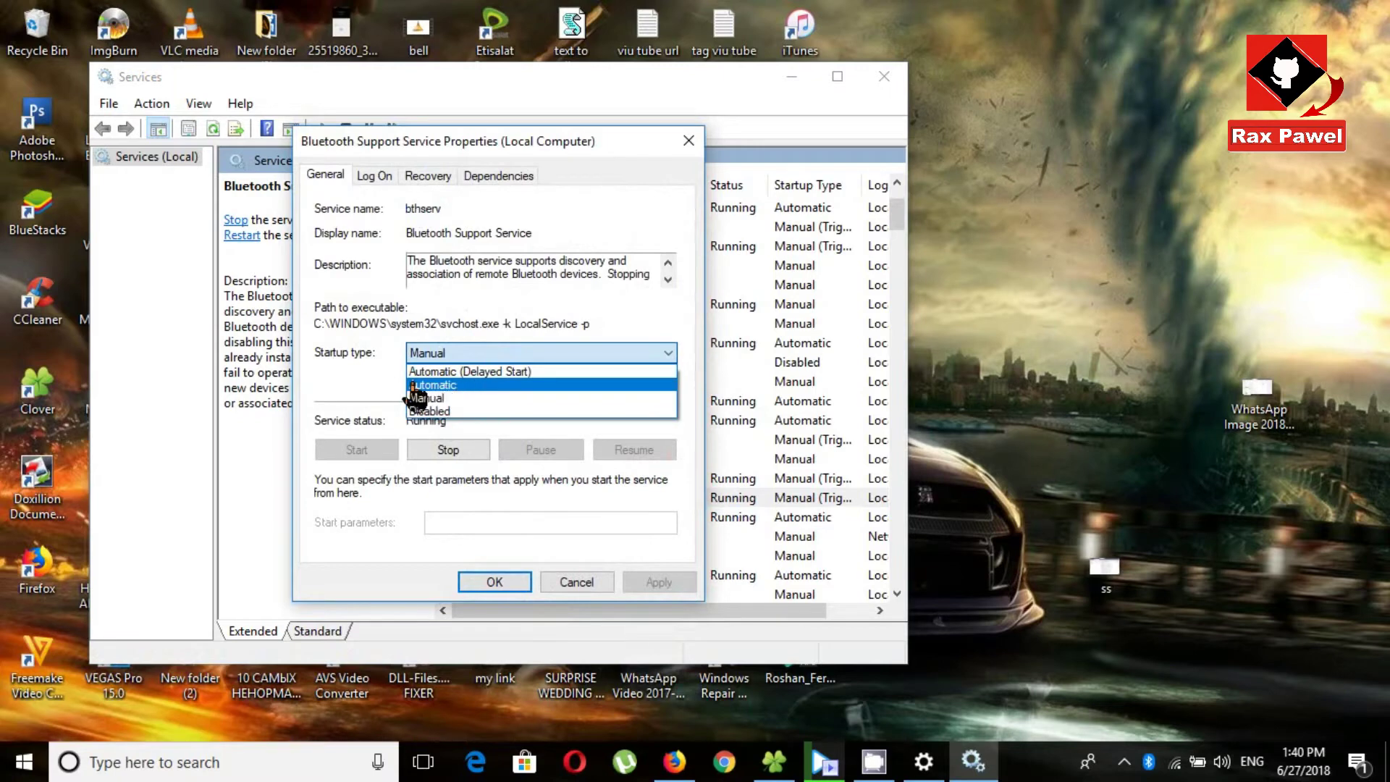
{"action": "left_click", "coordinate": [434, 385]}
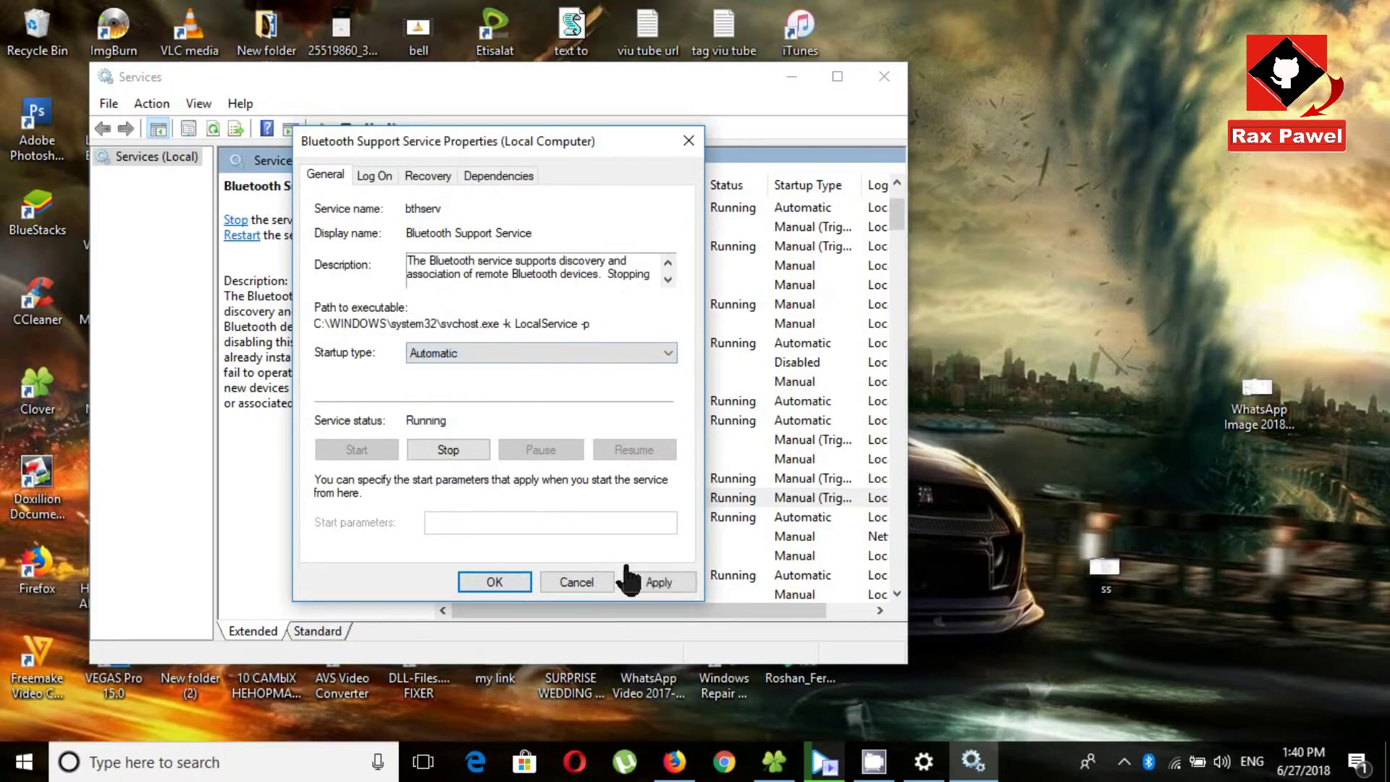
{"action": "left_click", "coordinate": [648, 584]}
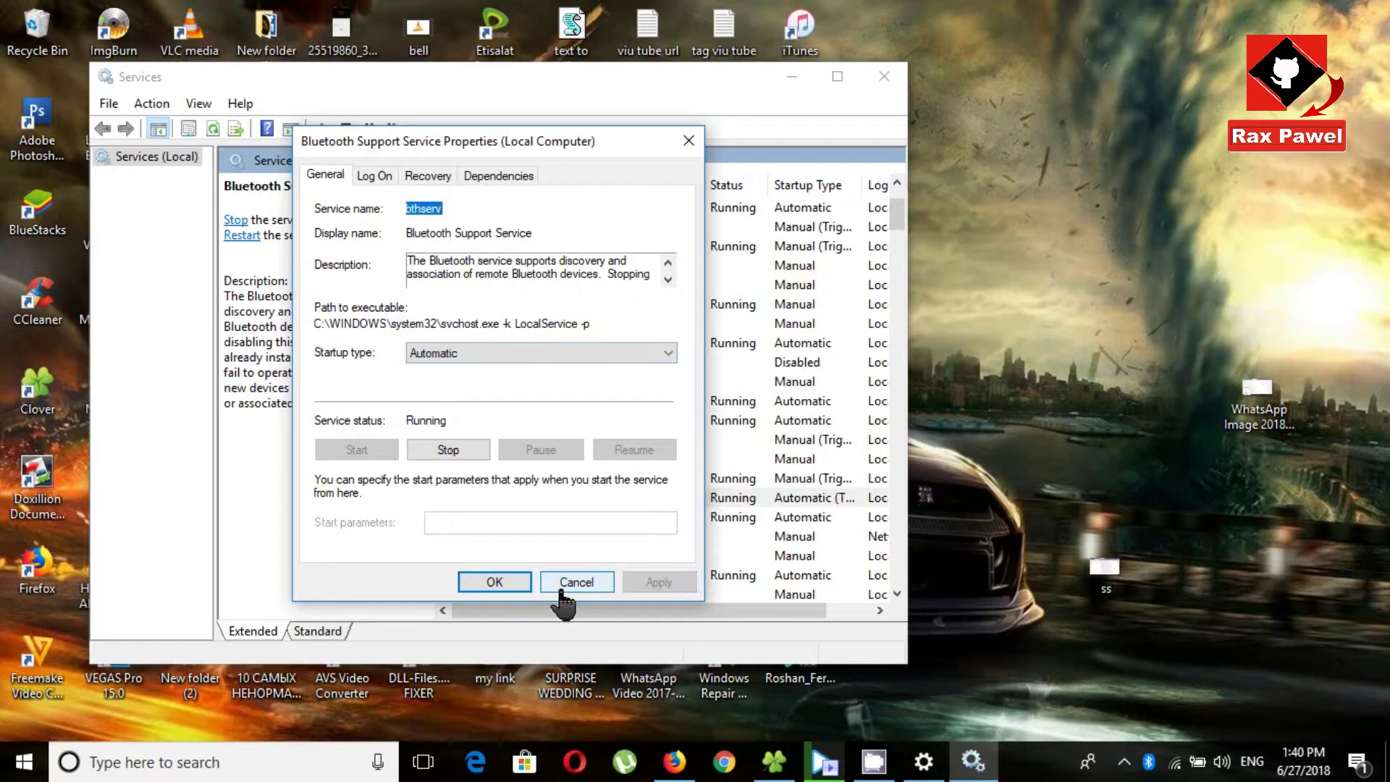
{"action": "left_click", "coordinate": [510, 586]}
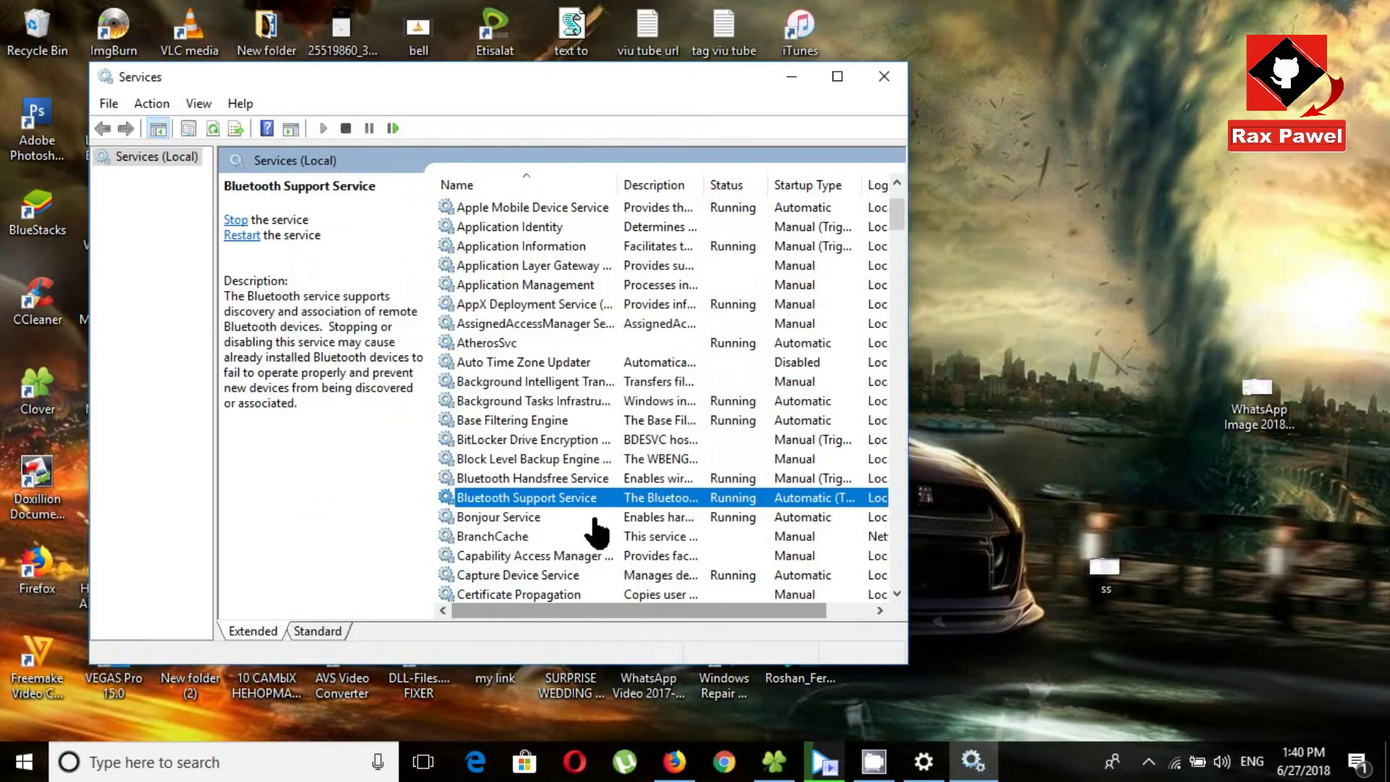
- Retry connecting STN-13 in Settings several times; it stays Paired
{"action": "left_click", "coordinate": [786, 78]}
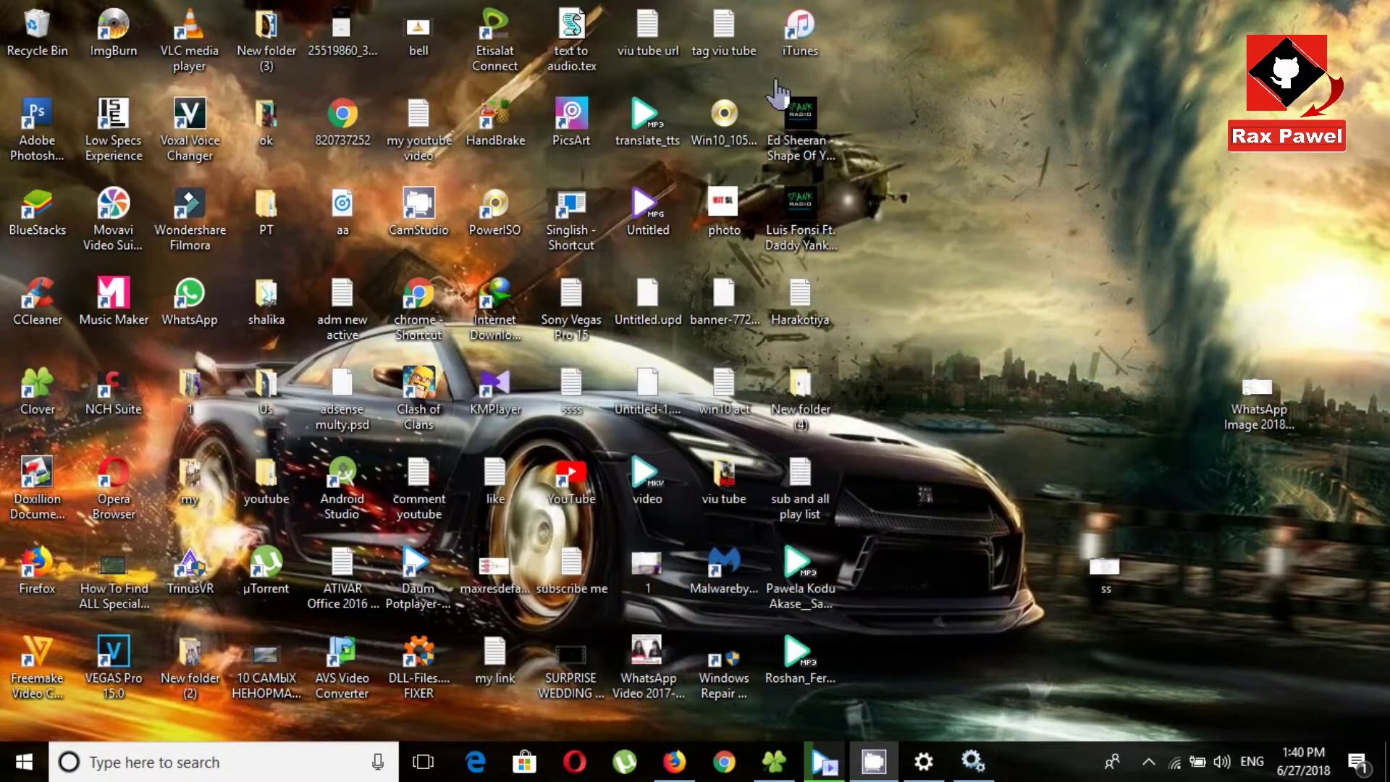
{"action": "left_click", "coordinate": [930, 766]}
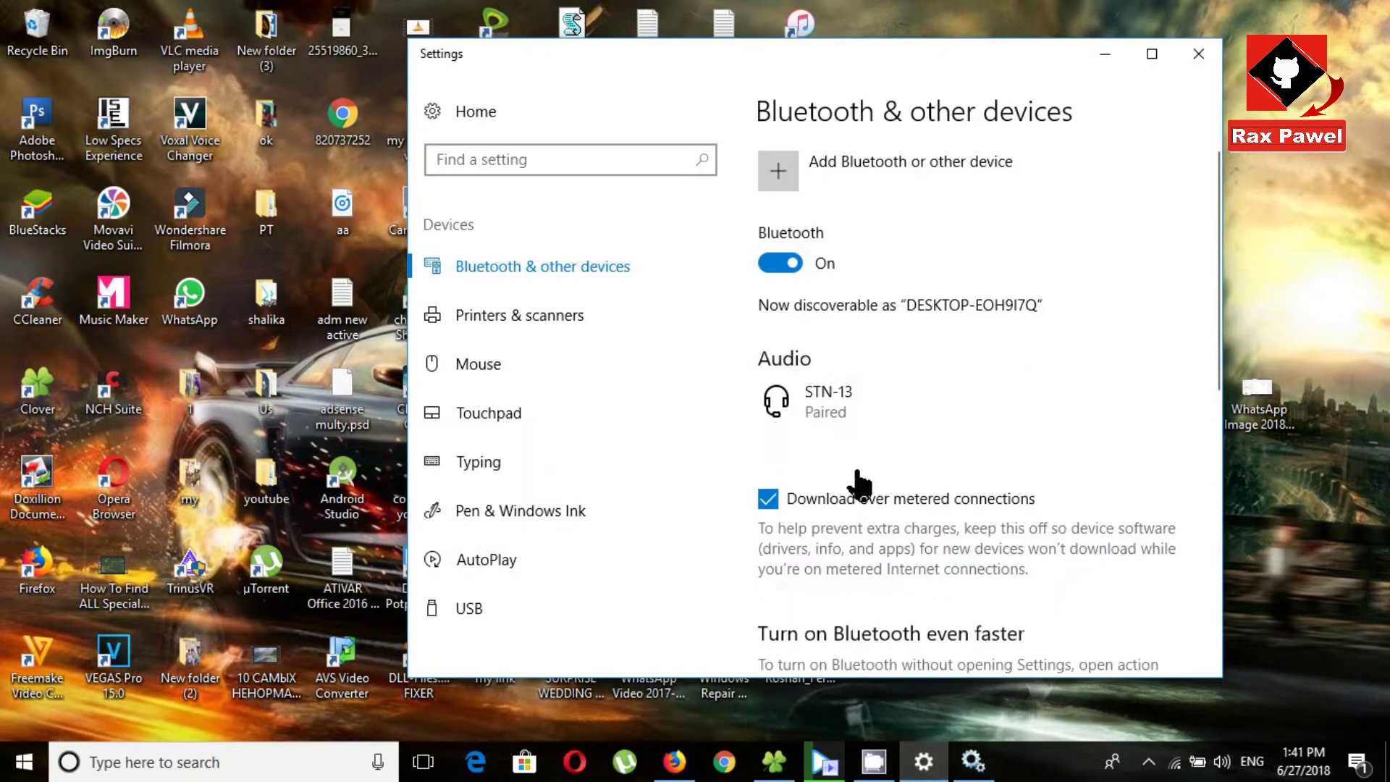
{"action": "left_click", "coordinate": [833, 530]}
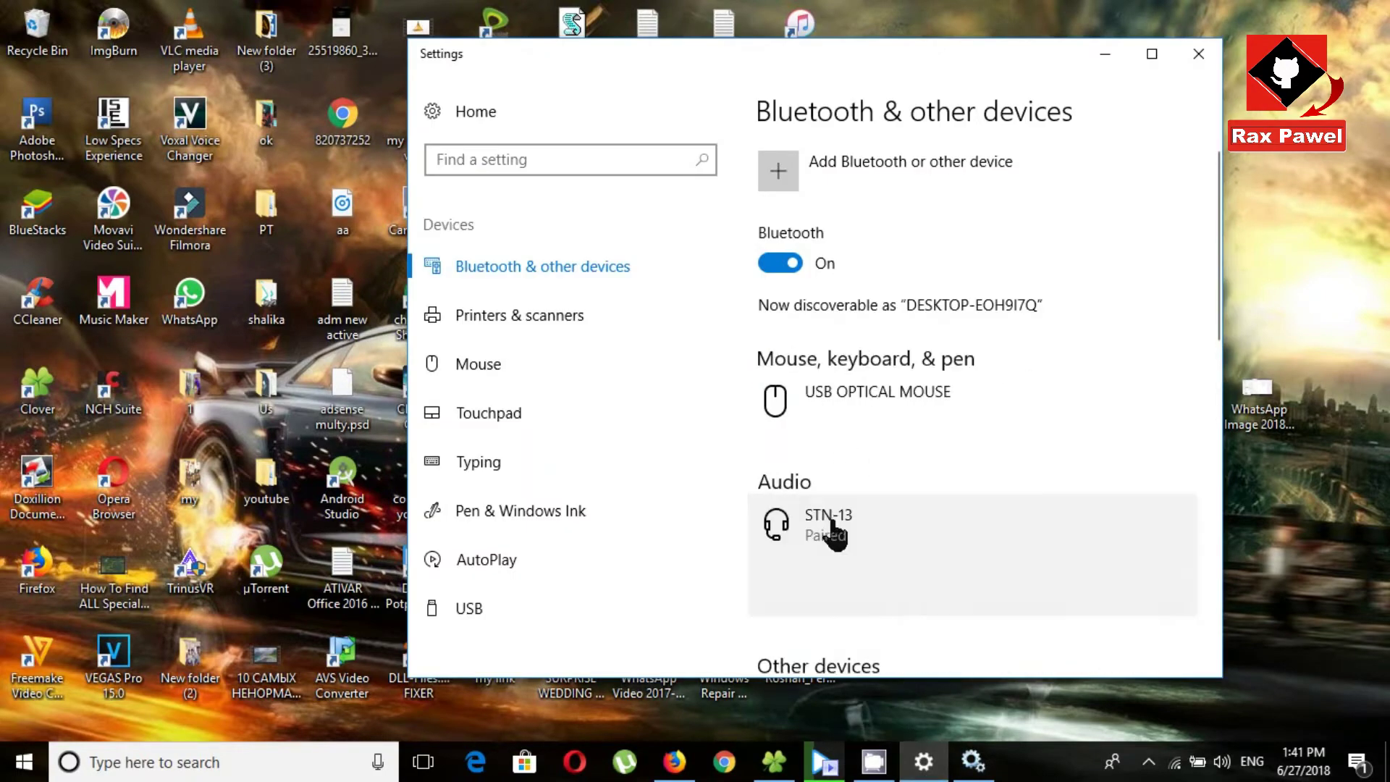
{"action": "left_click", "coordinate": [998, 594]}
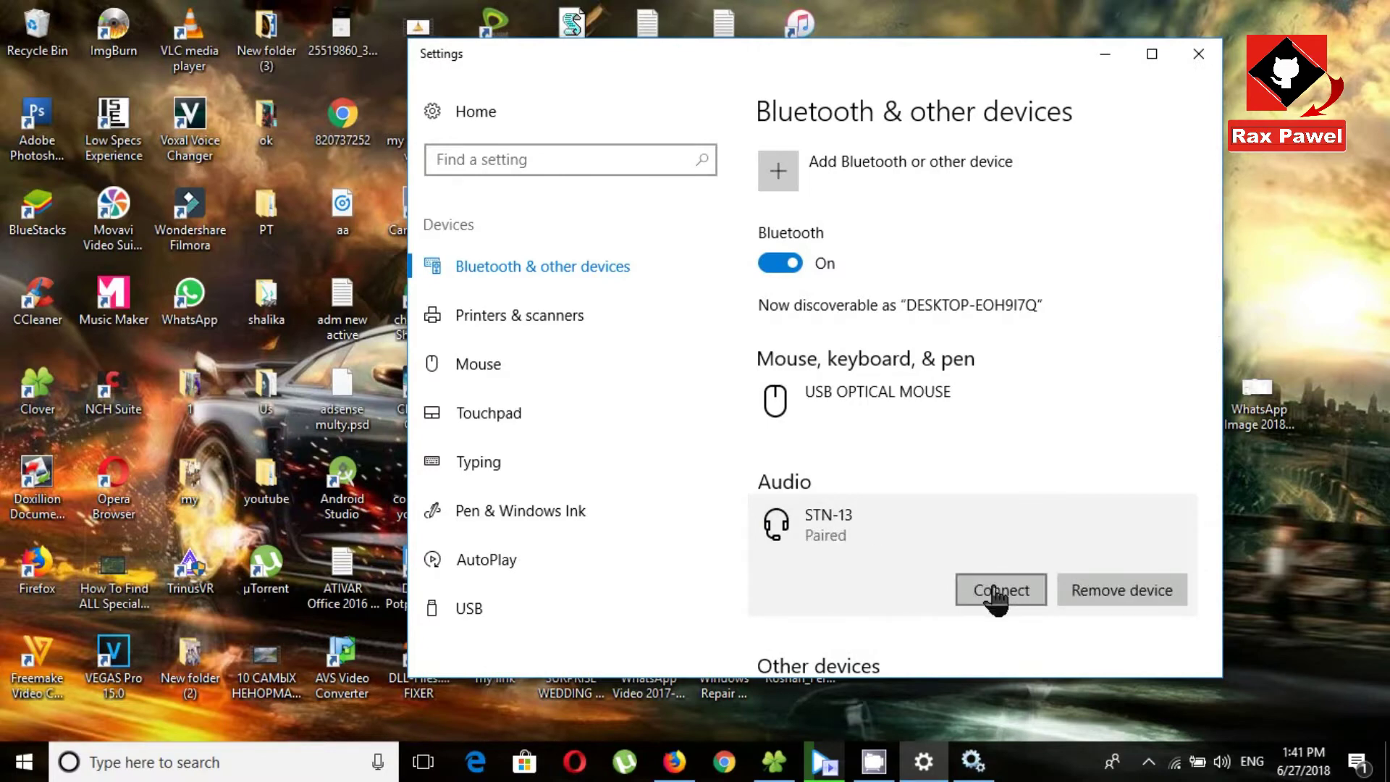
{"action": "left_click", "coordinate": [987, 599]}
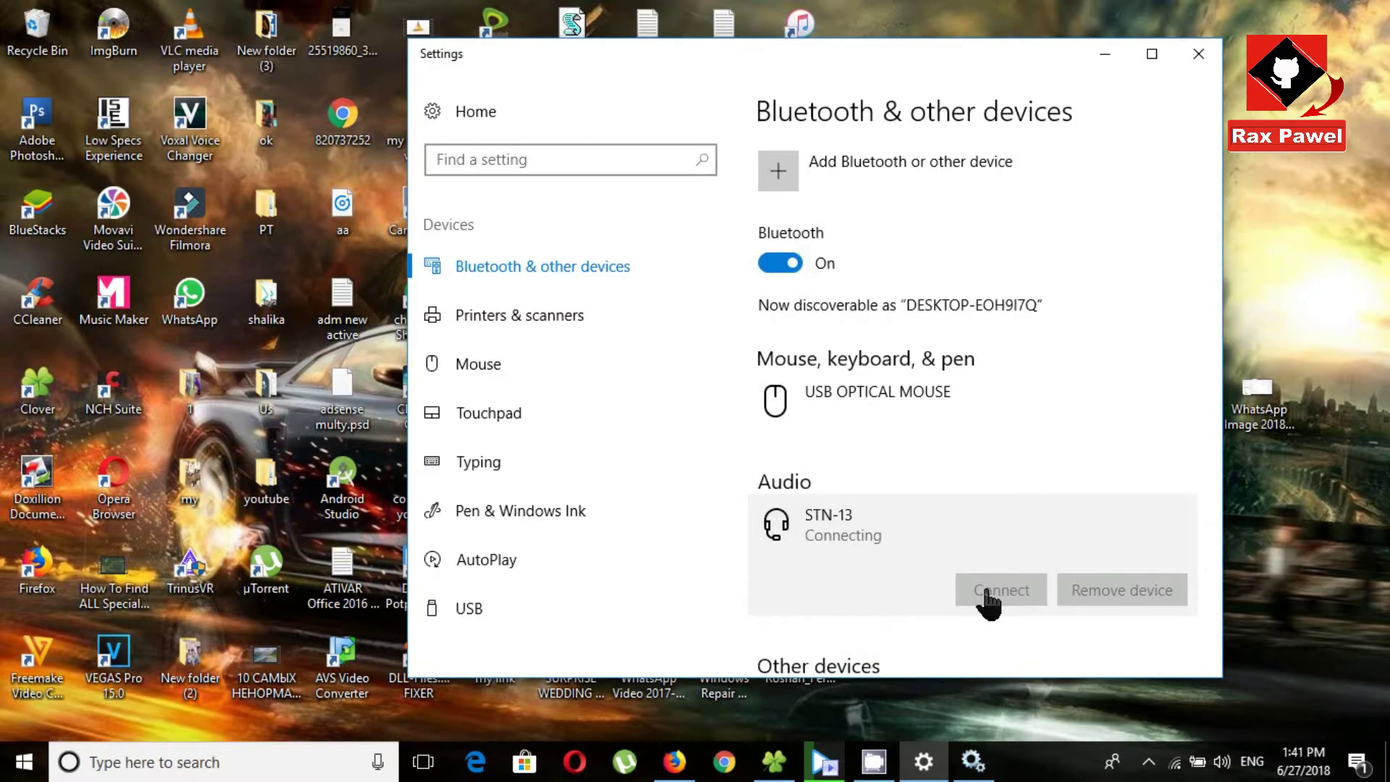
{"action": "scroll", "coordinate": [987, 600], "scroll_direction": "down", "scroll_amount": 1}
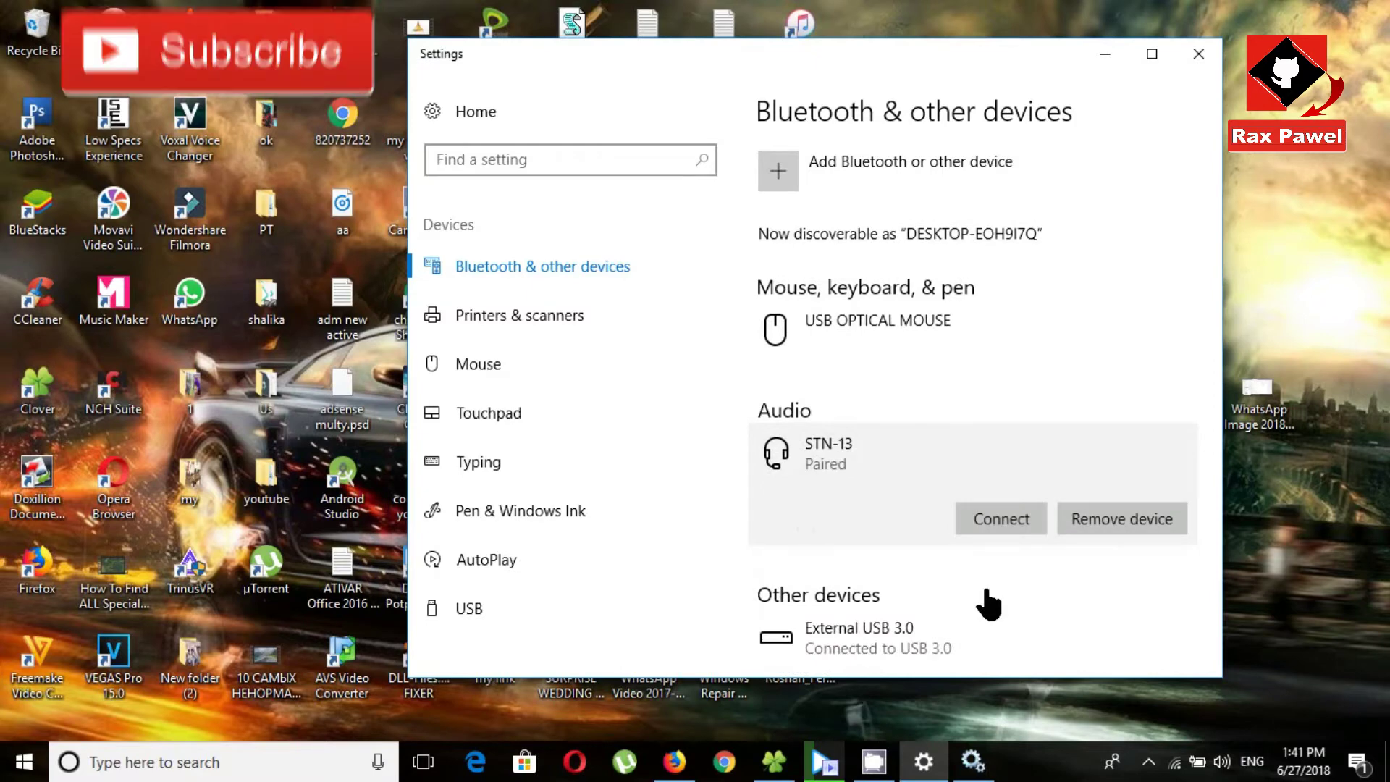
{"action": "scroll", "coordinate": [987, 600], "scroll_direction": "up", "scroll_amount": 1}
{"action": "left_click", "coordinate": [988, 601]}
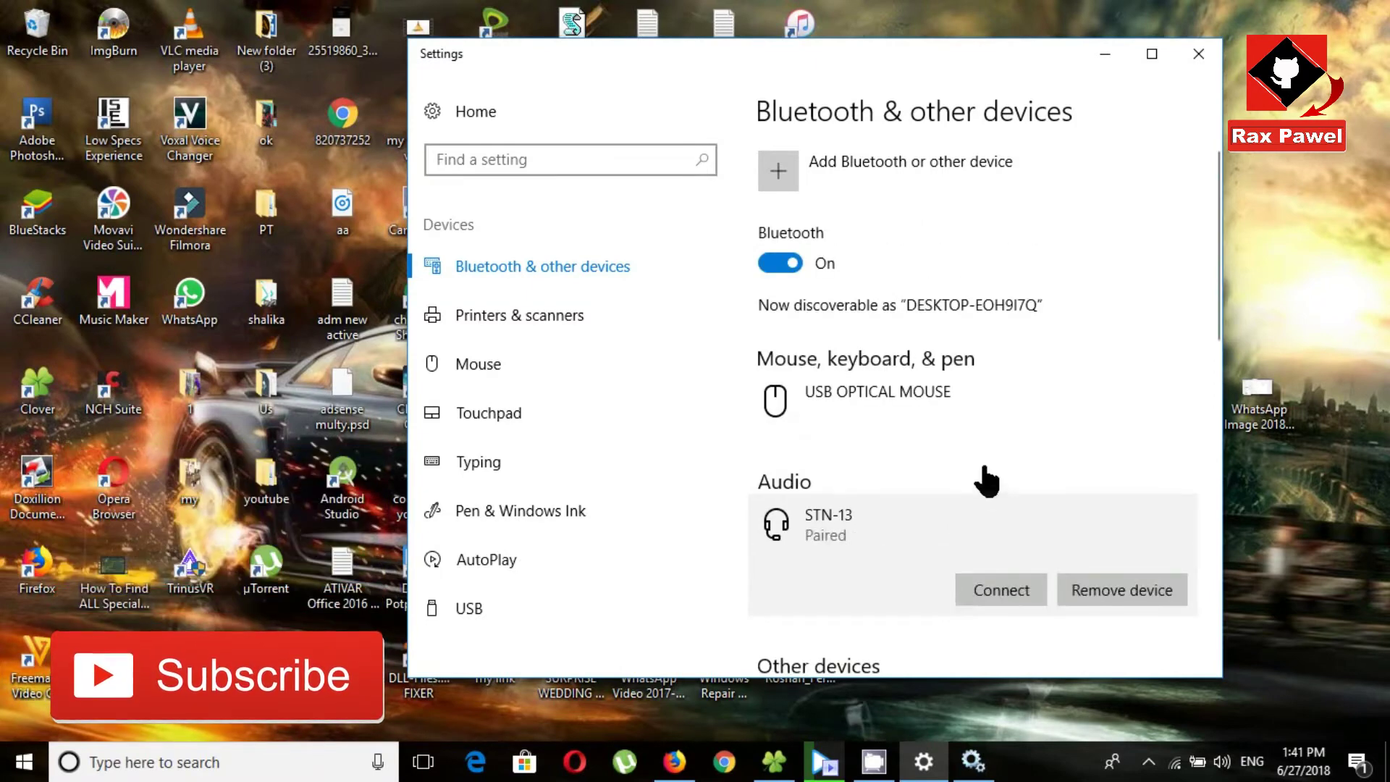
{"action": "left_click", "coordinate": [992, 597]}
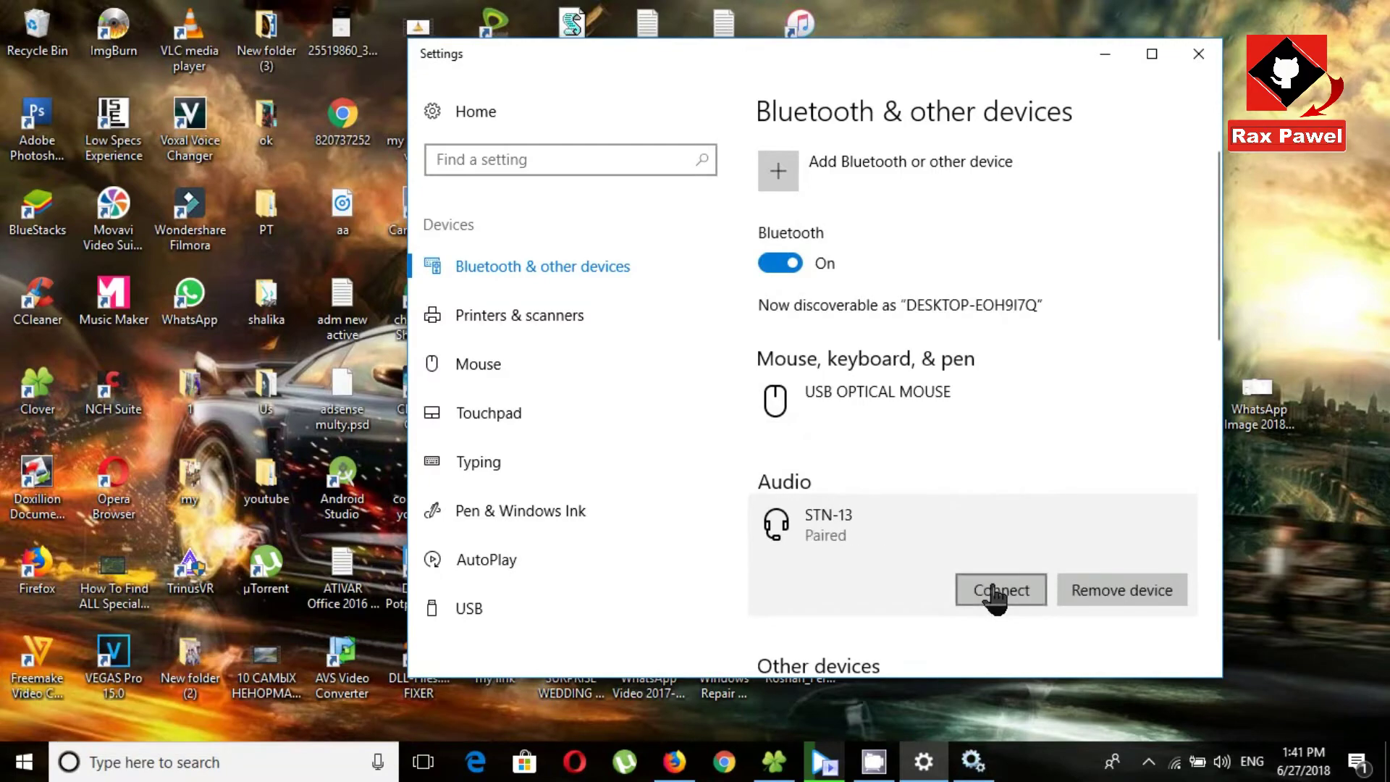
{"action": "left_click", "coordinate": [972, 761]}
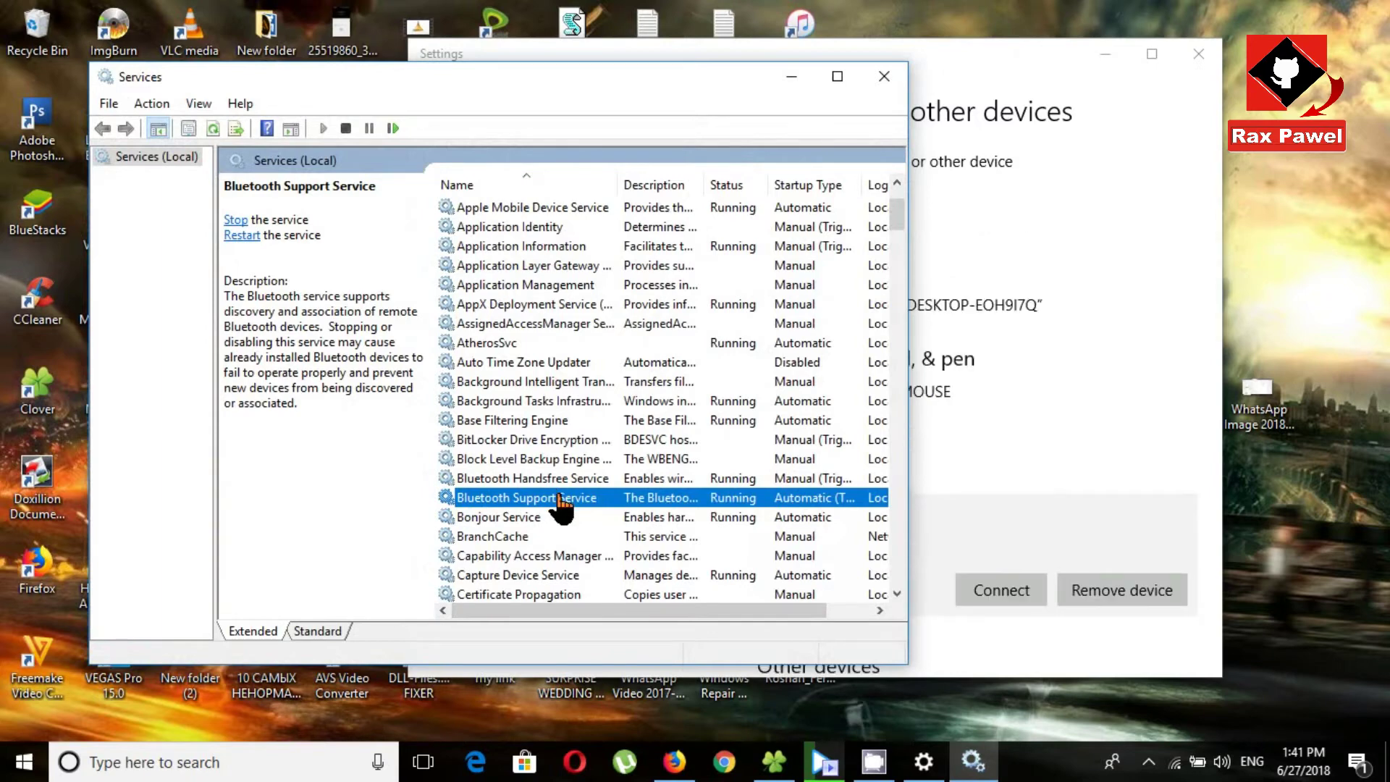
- Stop Bluetooth Support Service with its dependents, start it again, and close Properties
{"action": "right_click", "coordinate": [560, 498]}
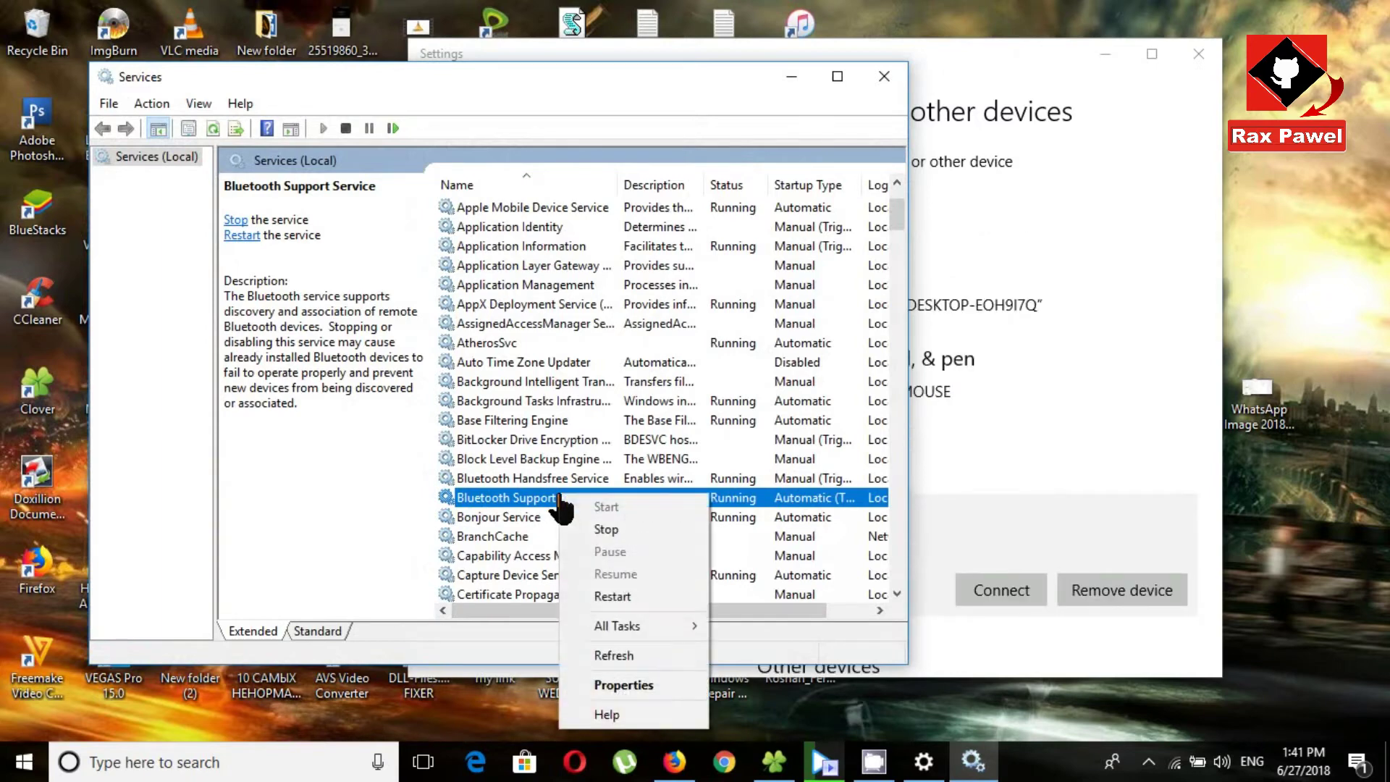
{"action": "left_click", "coordinate": [623, 685]}
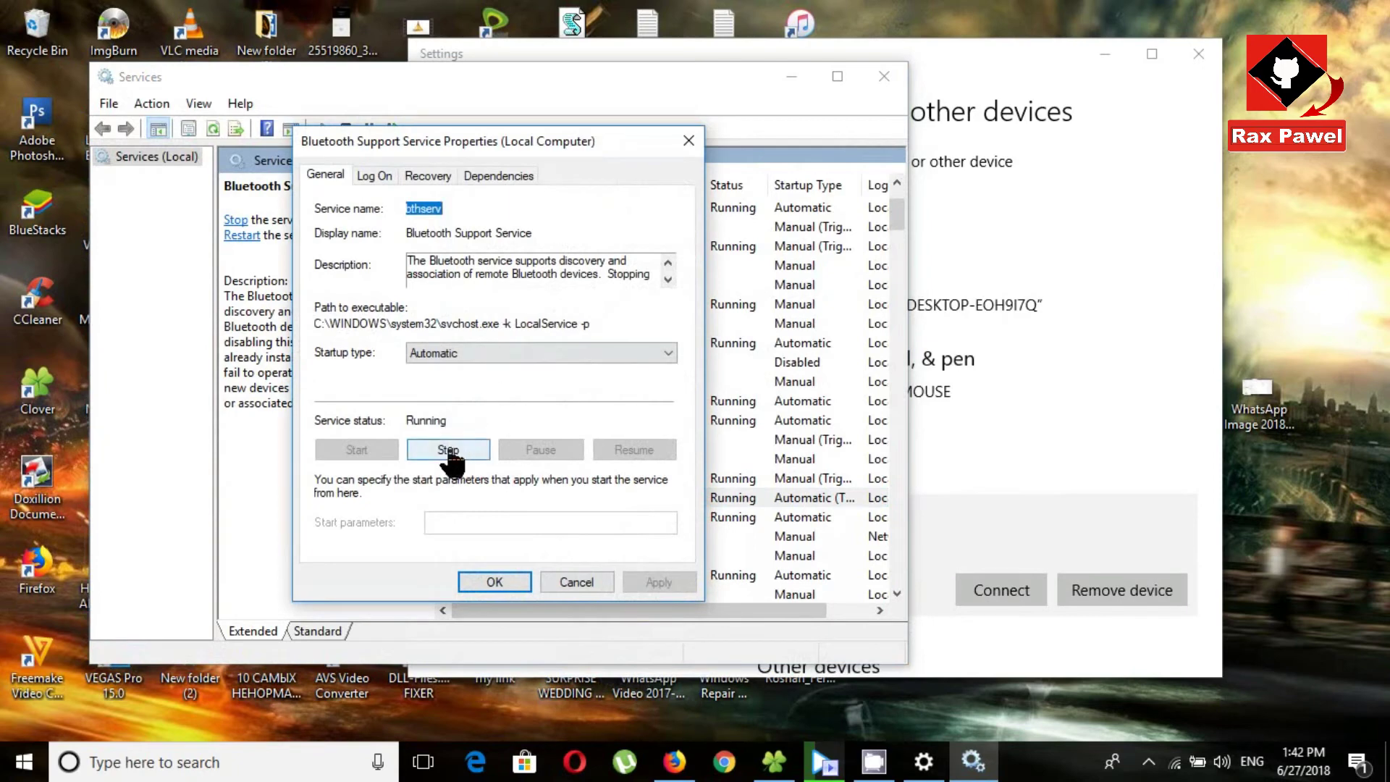
{"action": "left_click", "coordinate": [448, 450]}
{"action": "left_click", "coordinate": [550, 496]}
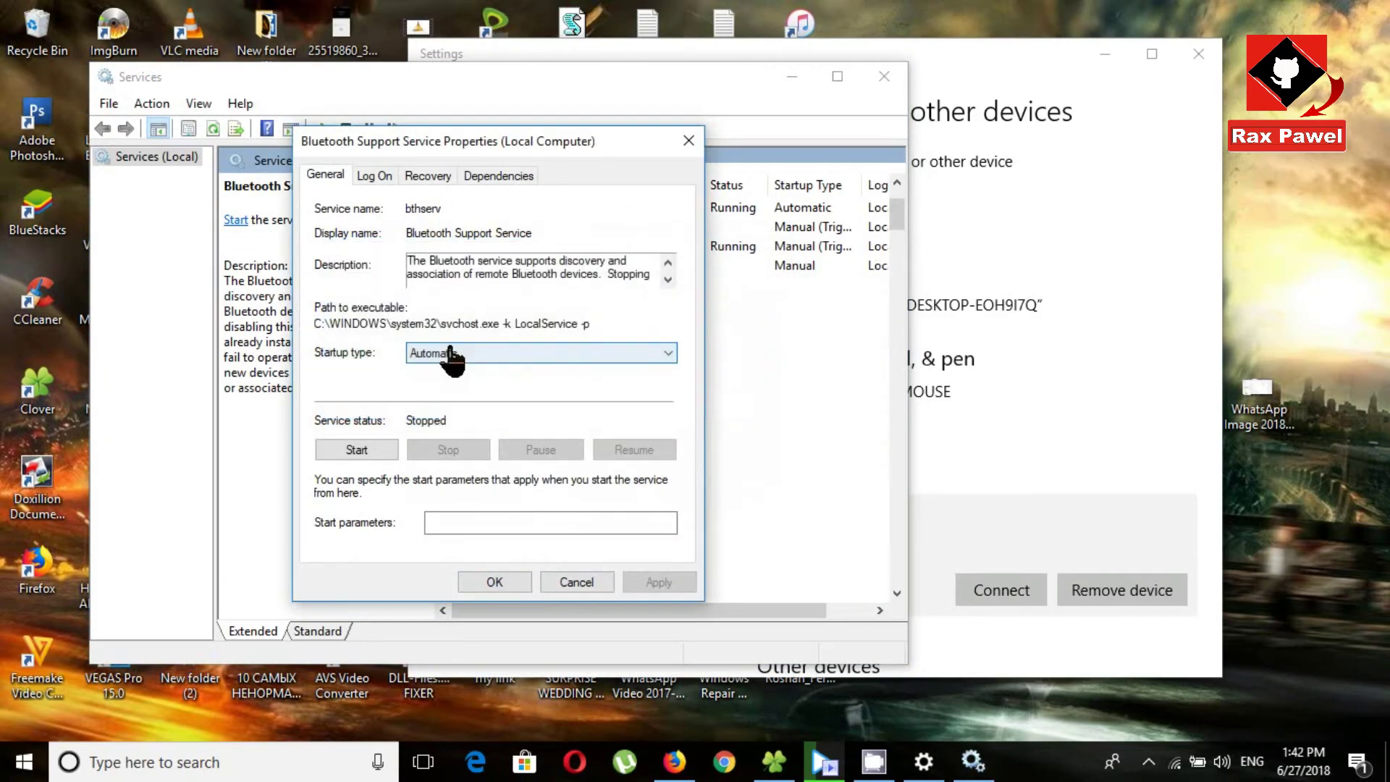
{"action": "left_click", "coordinate": [371, 450]}
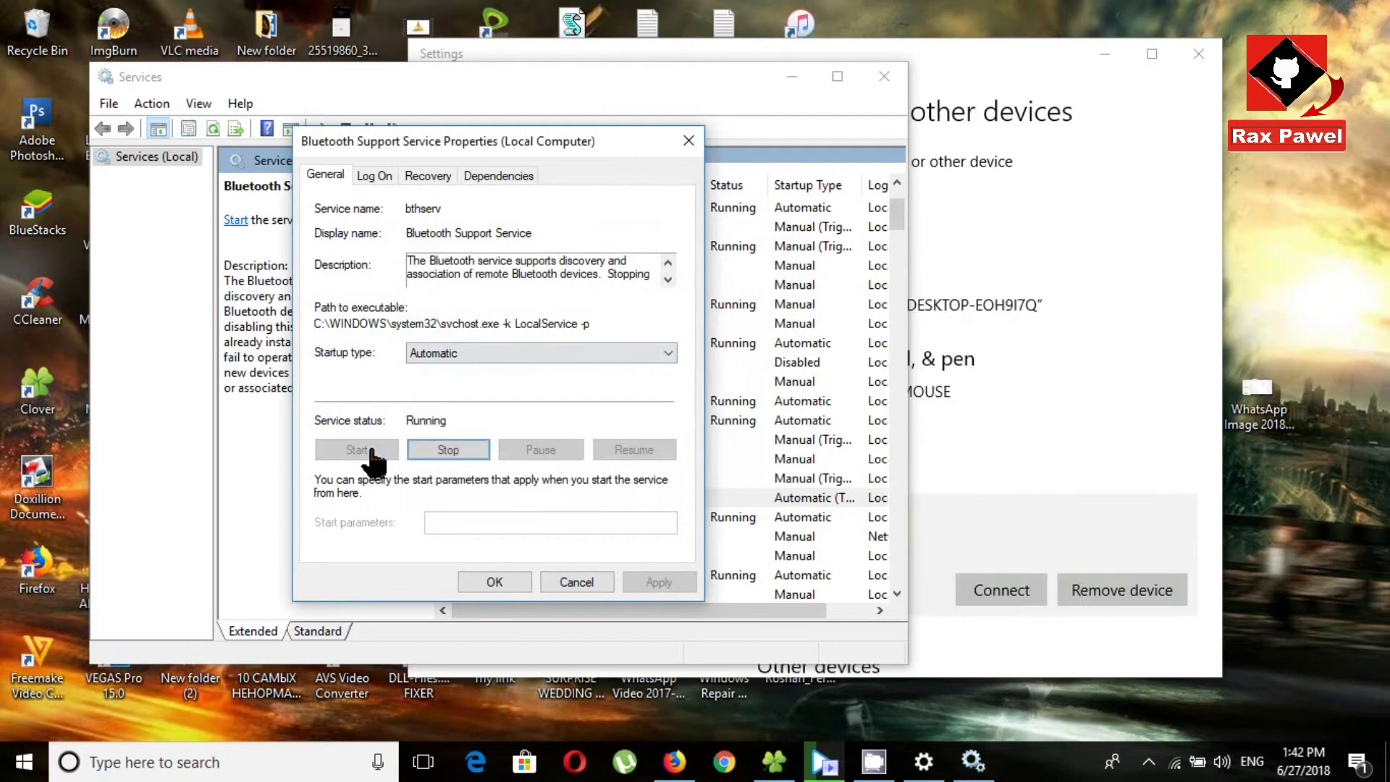
{"action": "left_click", "coordinate": [479, 587]}
- Connect the STN-13 headset until it shows 'Connected voice, music'
{"action": "left_click", "coordinate": [1086, 406]}
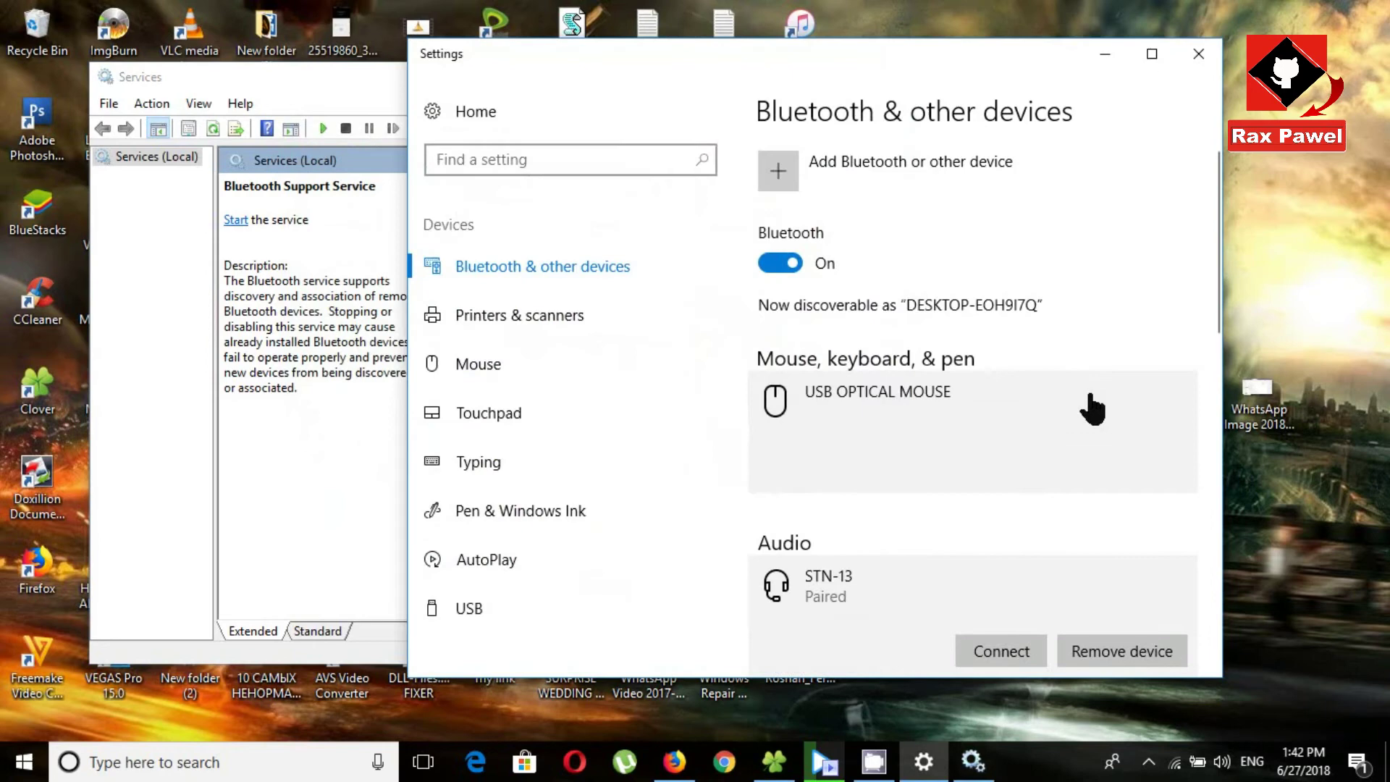
{"action": "scroll", "coordinate": [922, 471], "scroll_direction": "down", "scroll_amount": 2}
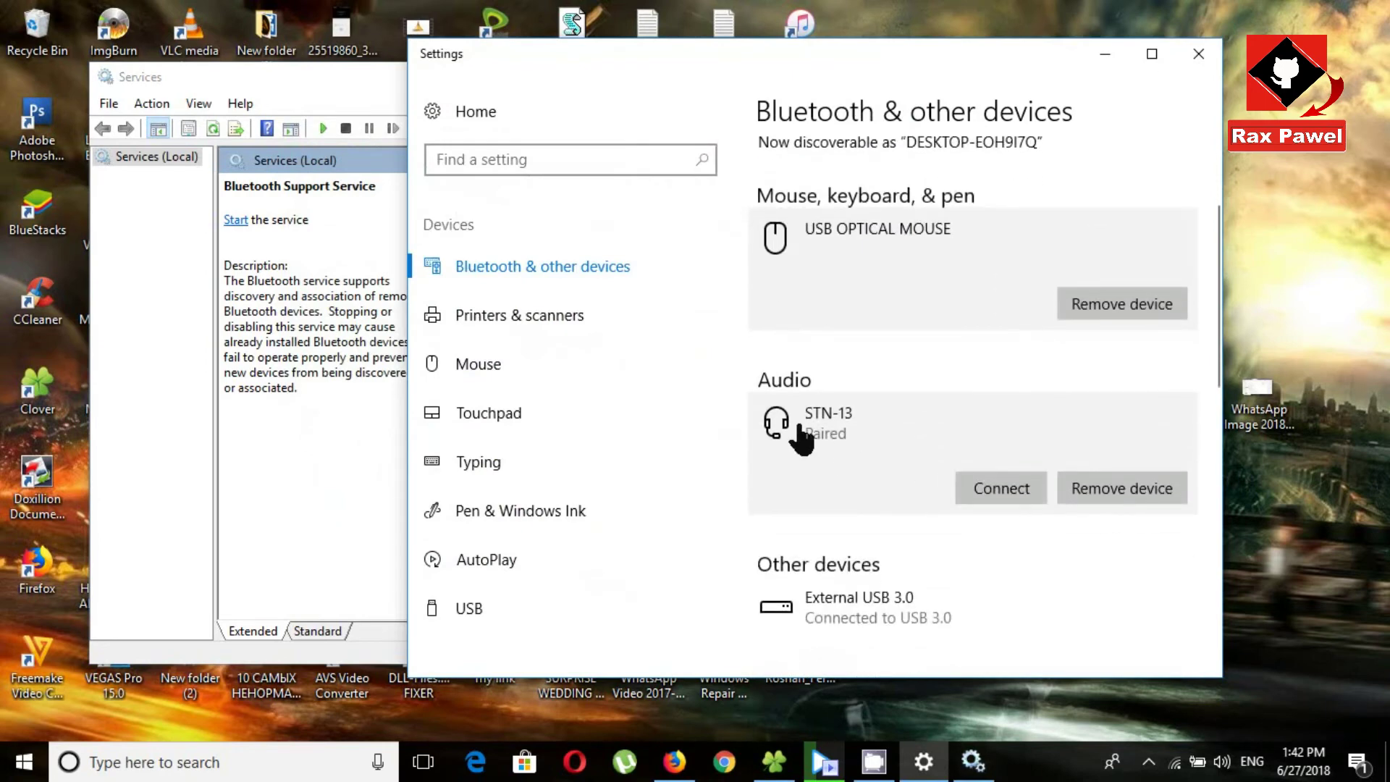
{"action": "left_click", "coordinate": [1011, 491]}
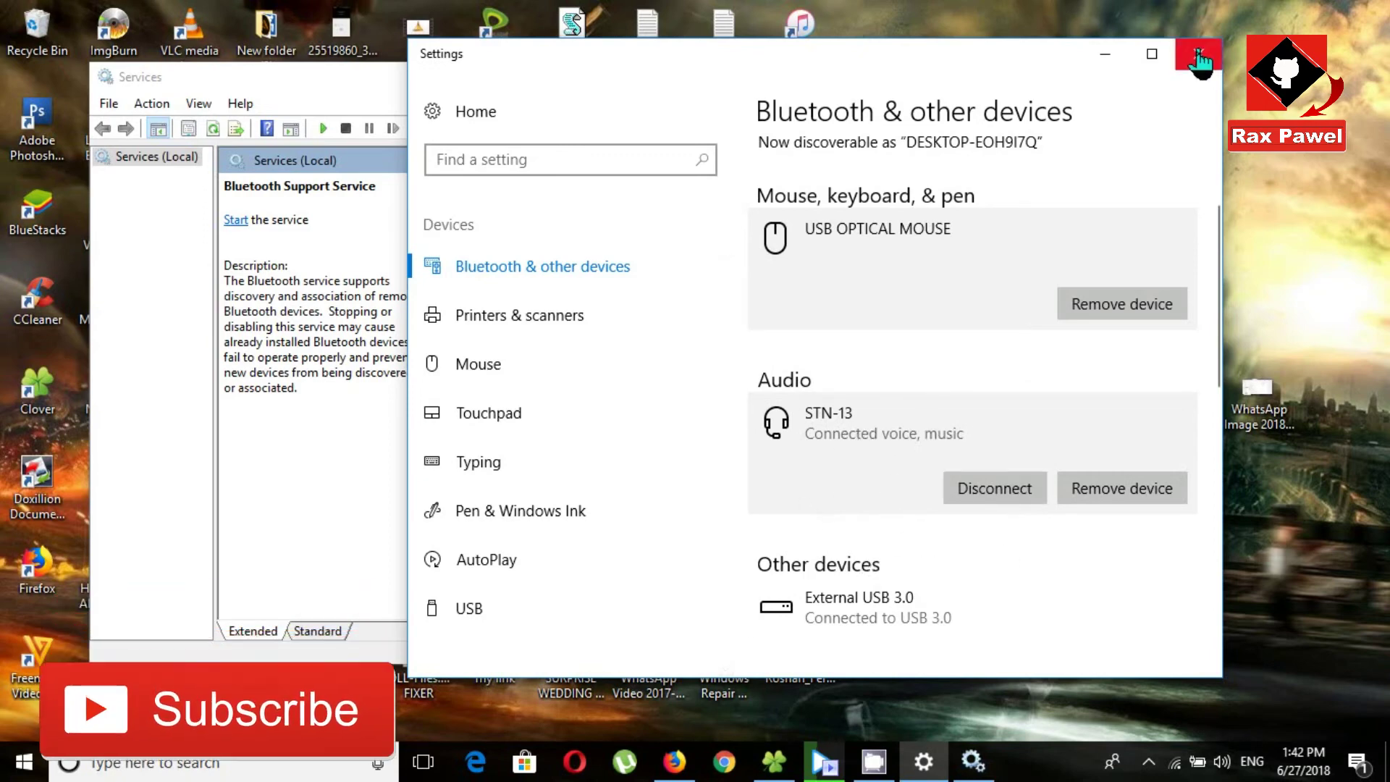
- Close the Services console and review the Bluetooth devices list
{"action": "left_click", "coordinate": [310, 94]}
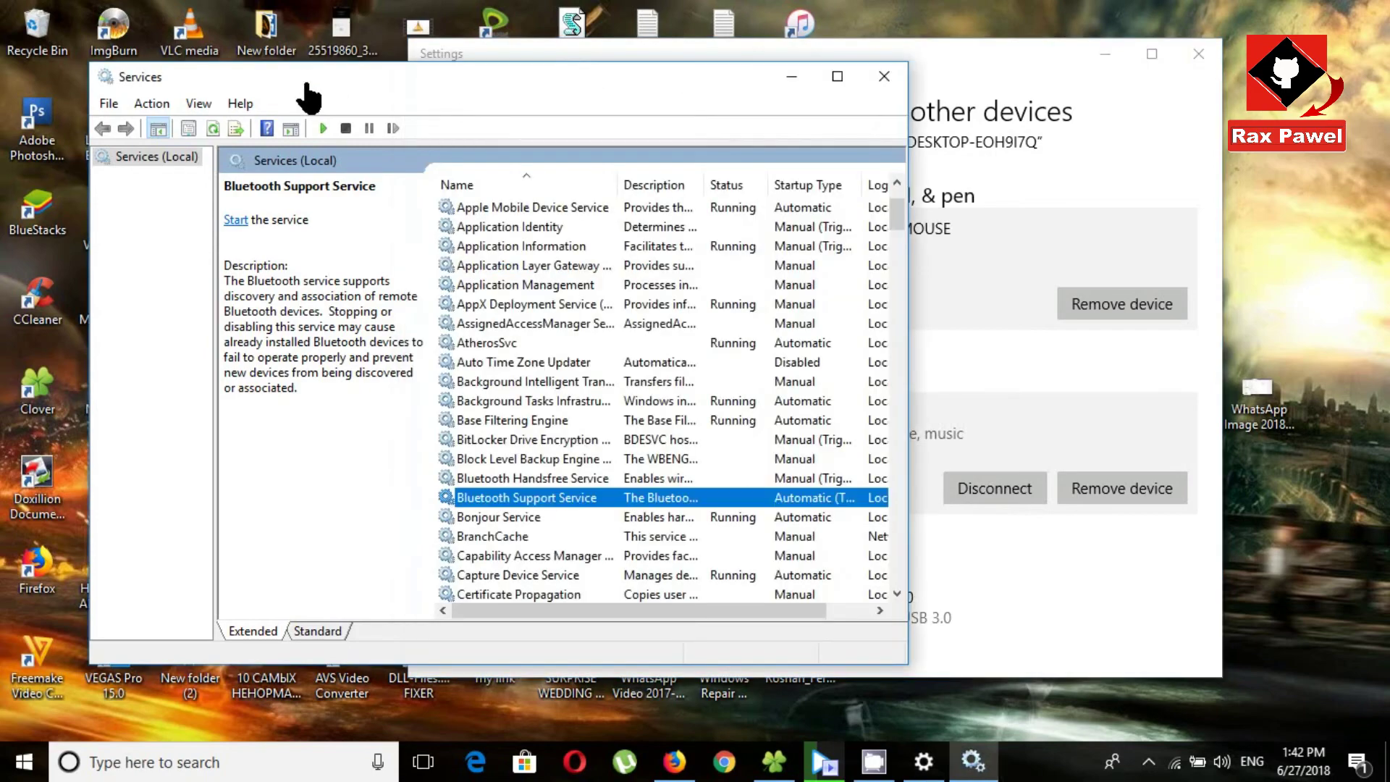
{"action": "left_click", "coordinate": [885, 76]}
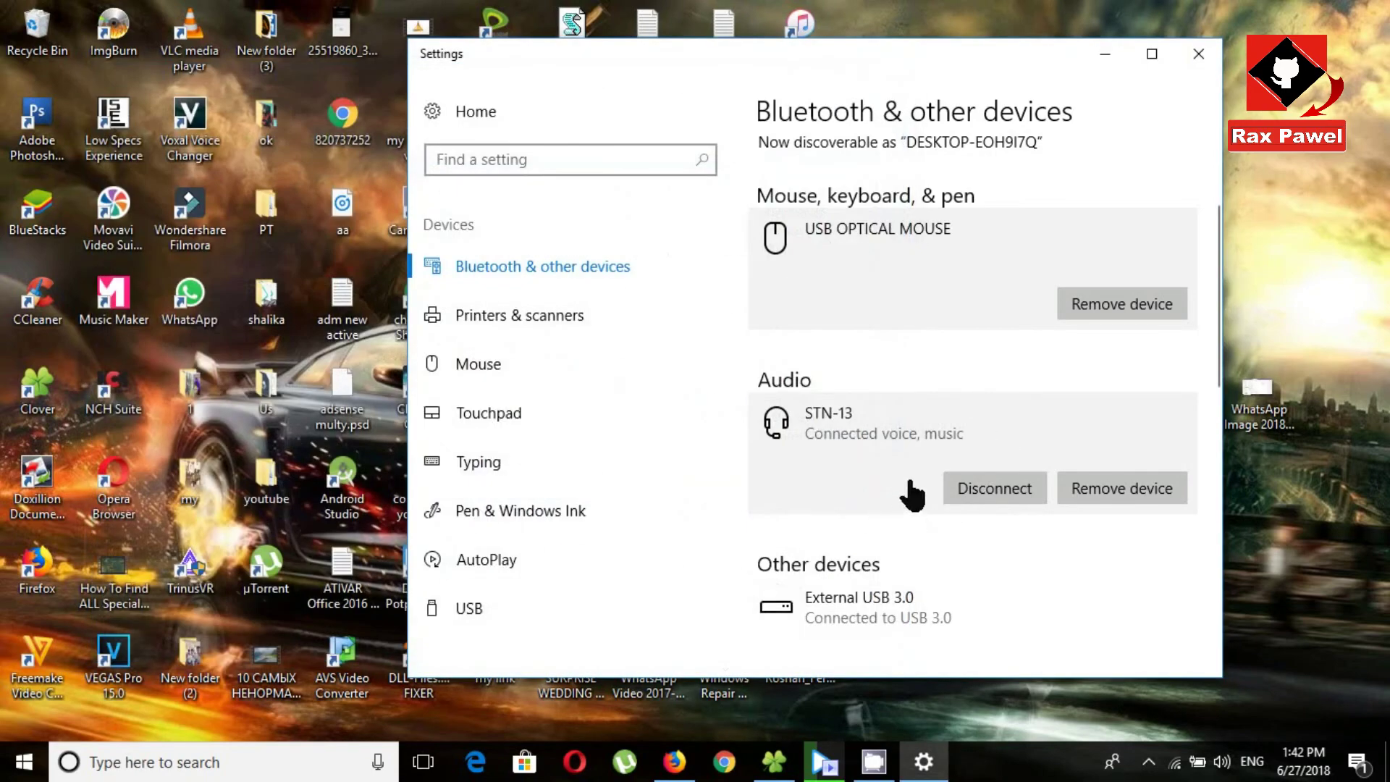
{"action": "scroll", "coordinate": [987, 362], "scroll_direction": "up", "scroll_amount": 3}
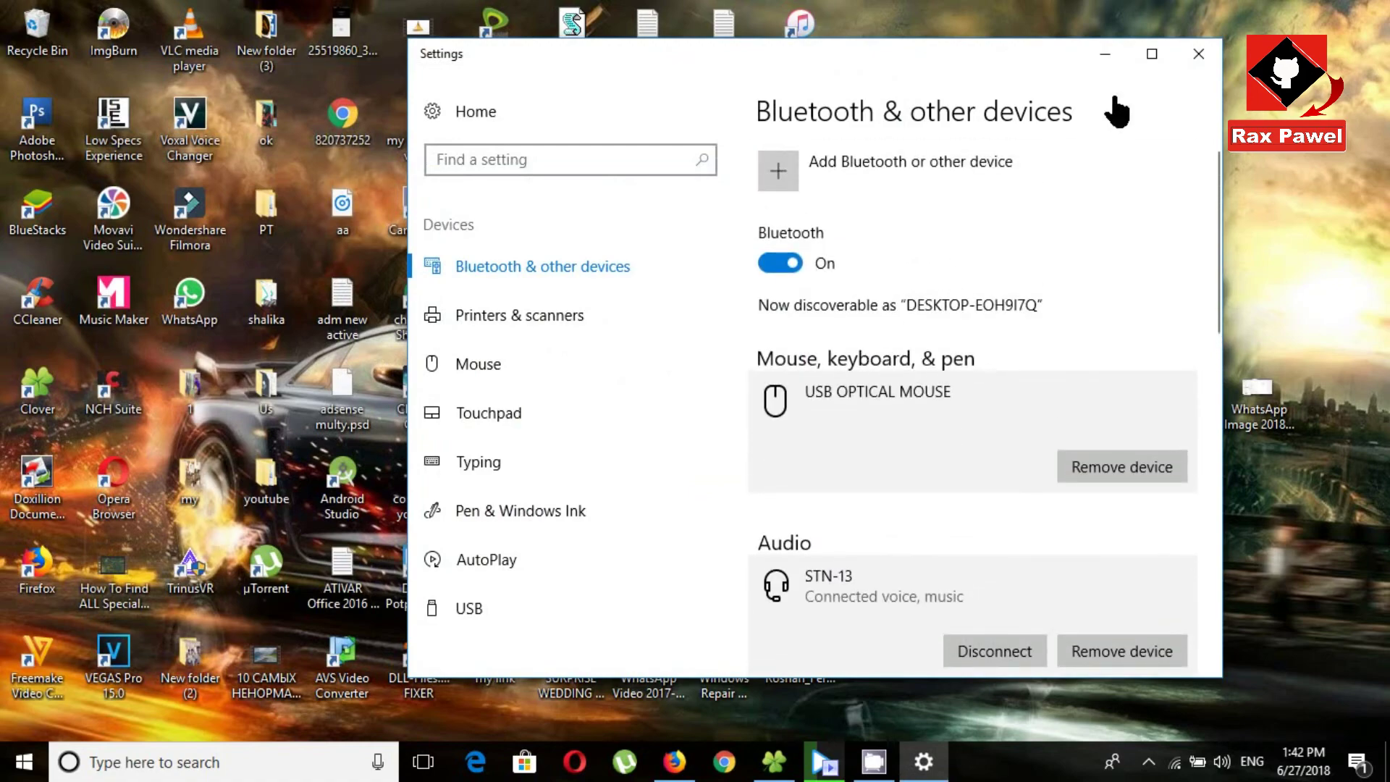
{"action": "scroll", "coordinate": [961, 465], "scroll_direction": "down", "scroll_amount": 3}
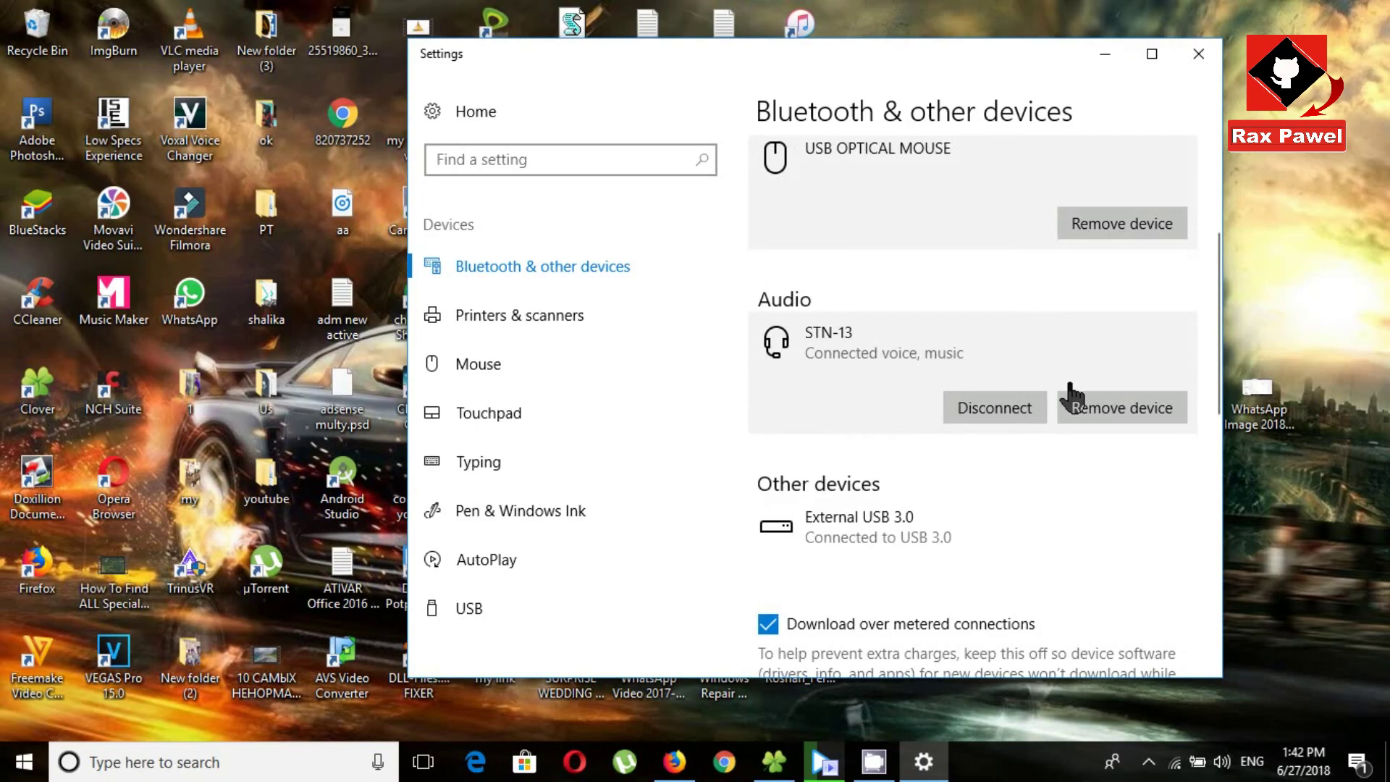
{"action": "scroll", "coordinate": [961, 456], "scroll_direction": "down", "scroll_amount": 4}
{"action": "scroll", "coordinate": [961, 456], "scroll_direction": "up", "scroll_amount": 5}
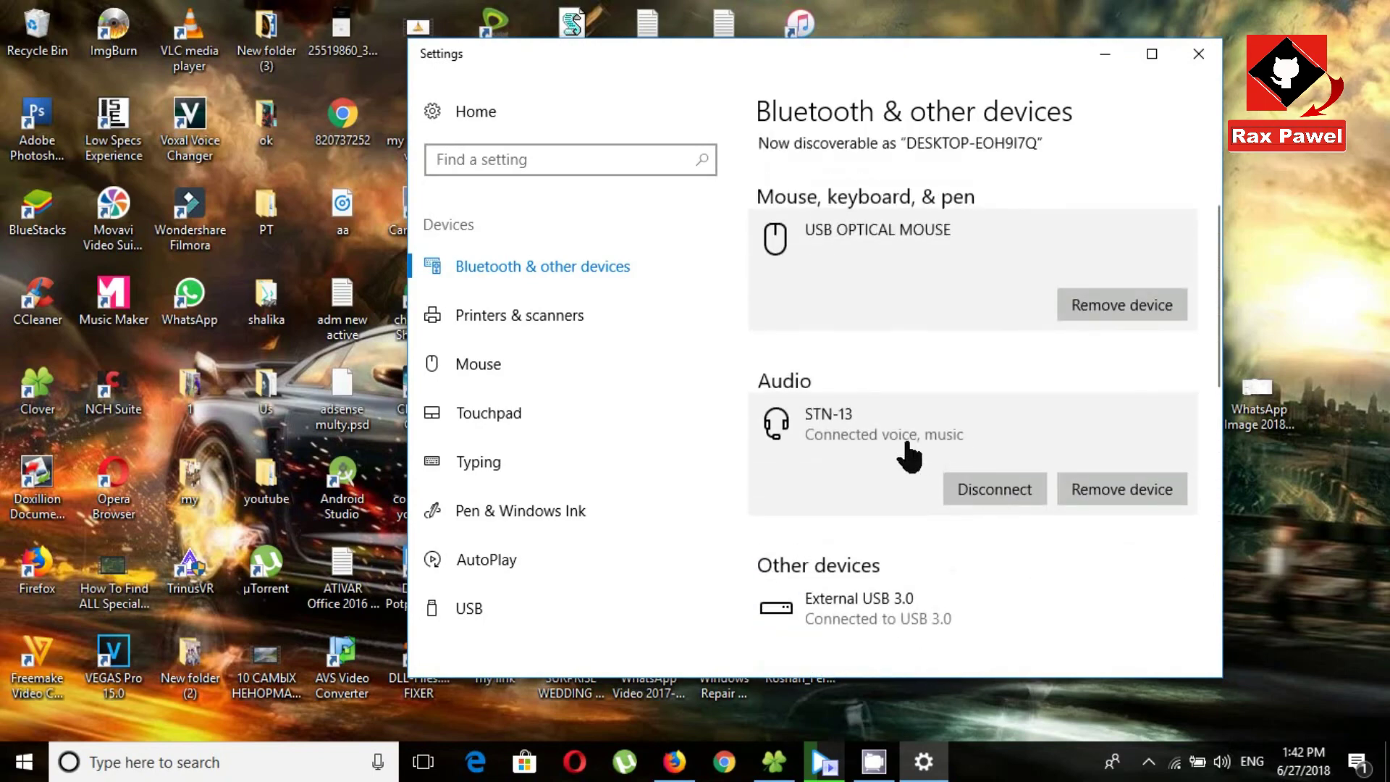